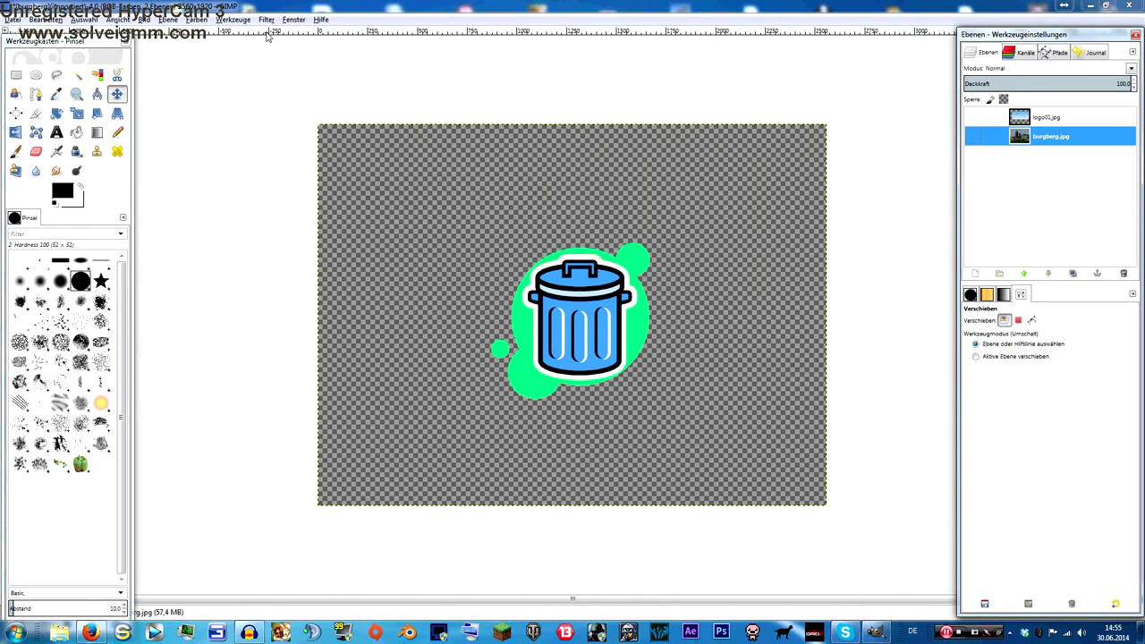
Step: Undo with Ctrl+Z to take the trash-can logo off the canvas
key("ctrl+z")
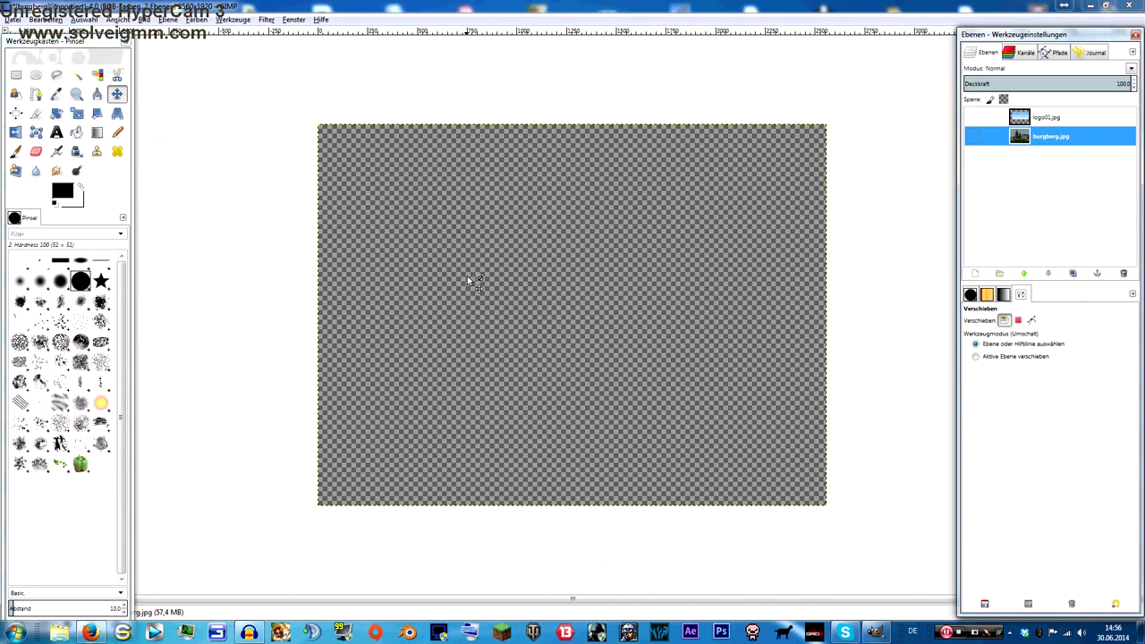
Step: Delete the logo01.jpg layer and make the burgberg.jpg castle photo visible
left_click(977, 119)
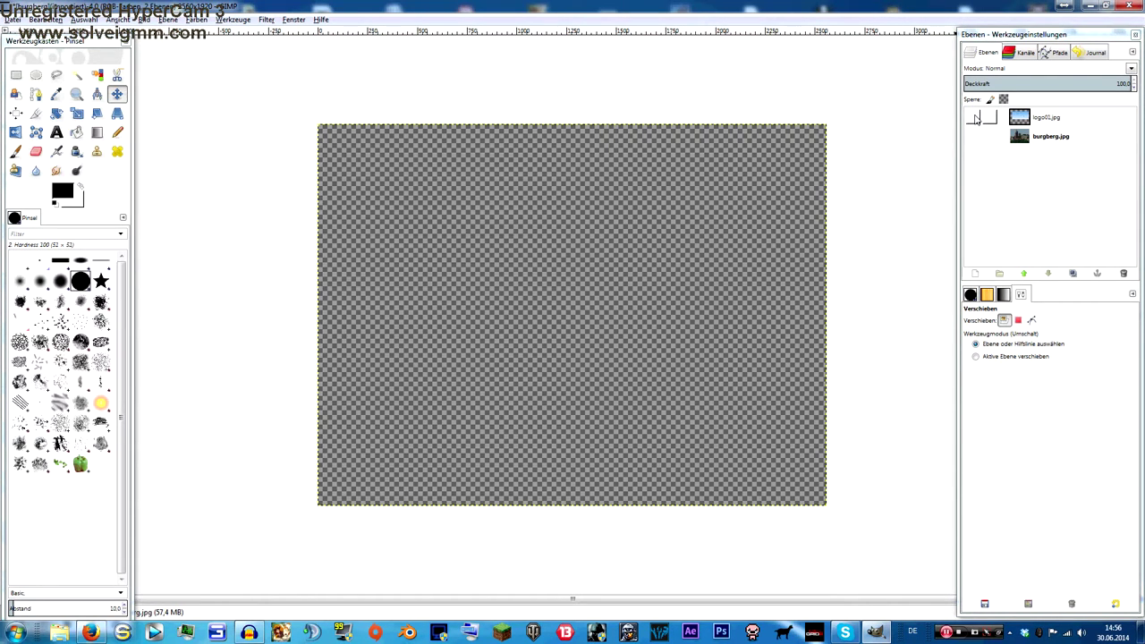
left_click(976, 118)
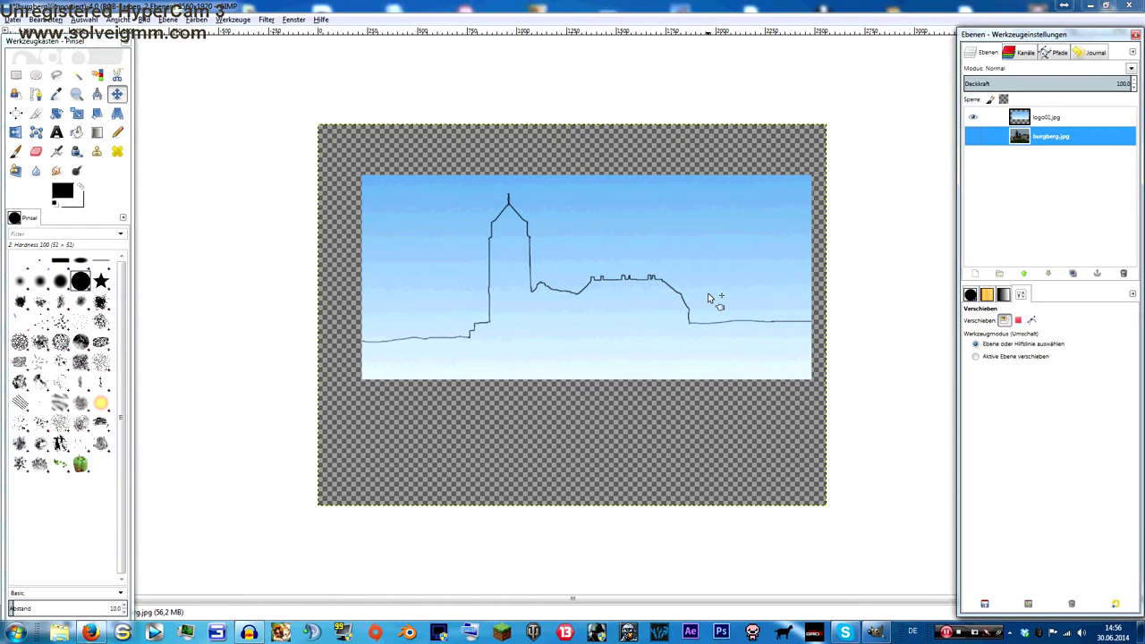
right_click(1050, 120)
left_click(979, 220)
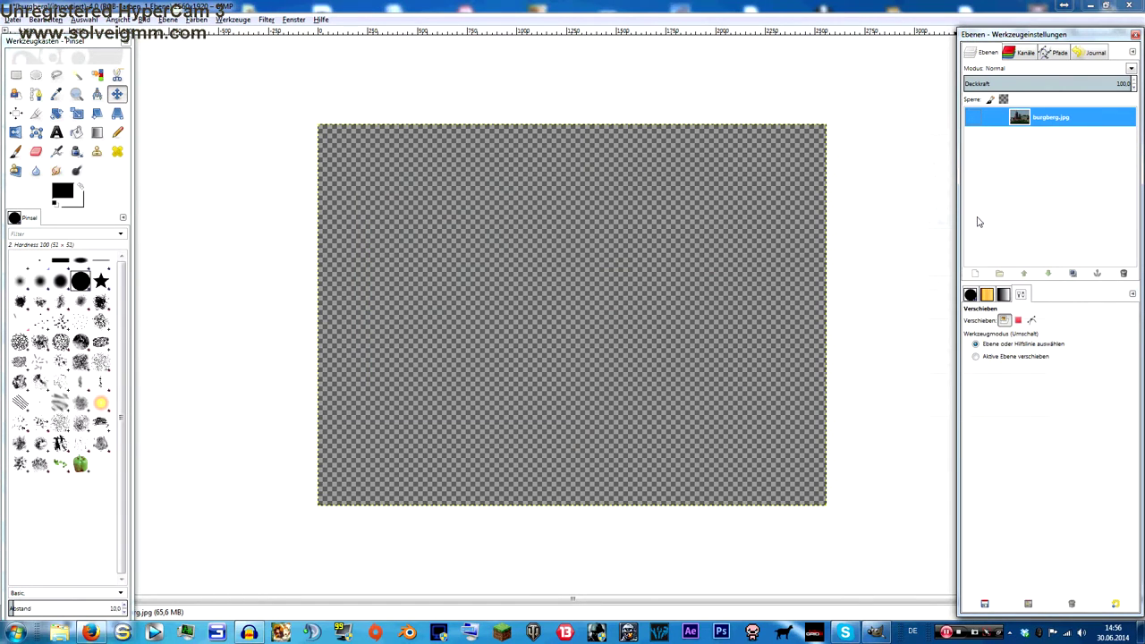
left_click(973, 118)
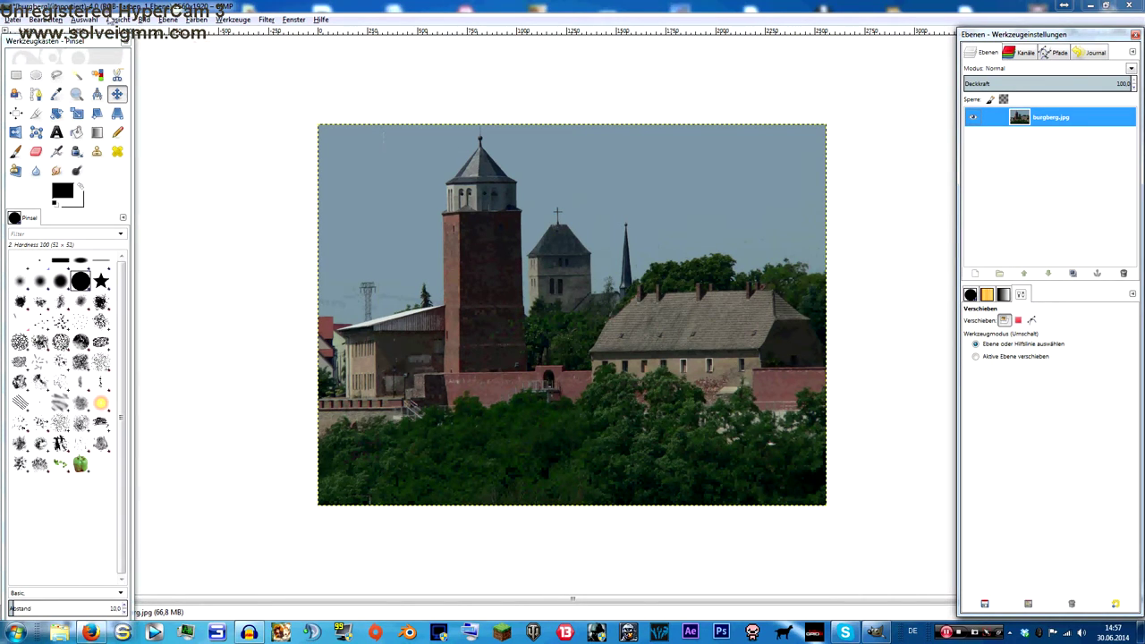
Step: Create a new transparent-fill layer named Ebene above burgberg.jpg
left_click(168, 19)
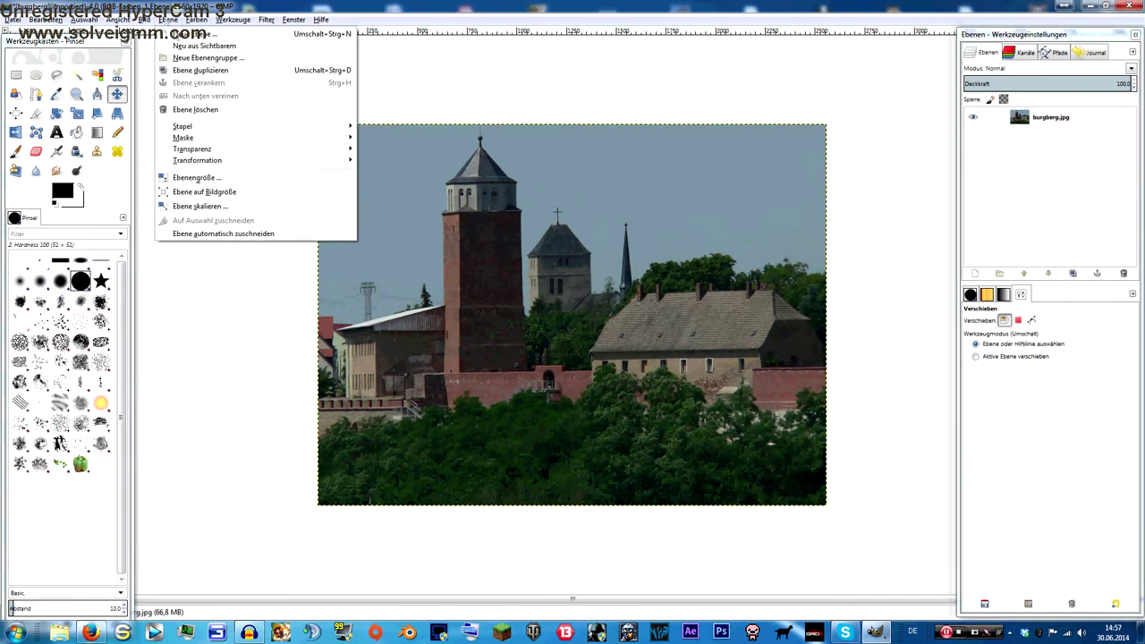
left_click(215, 46)
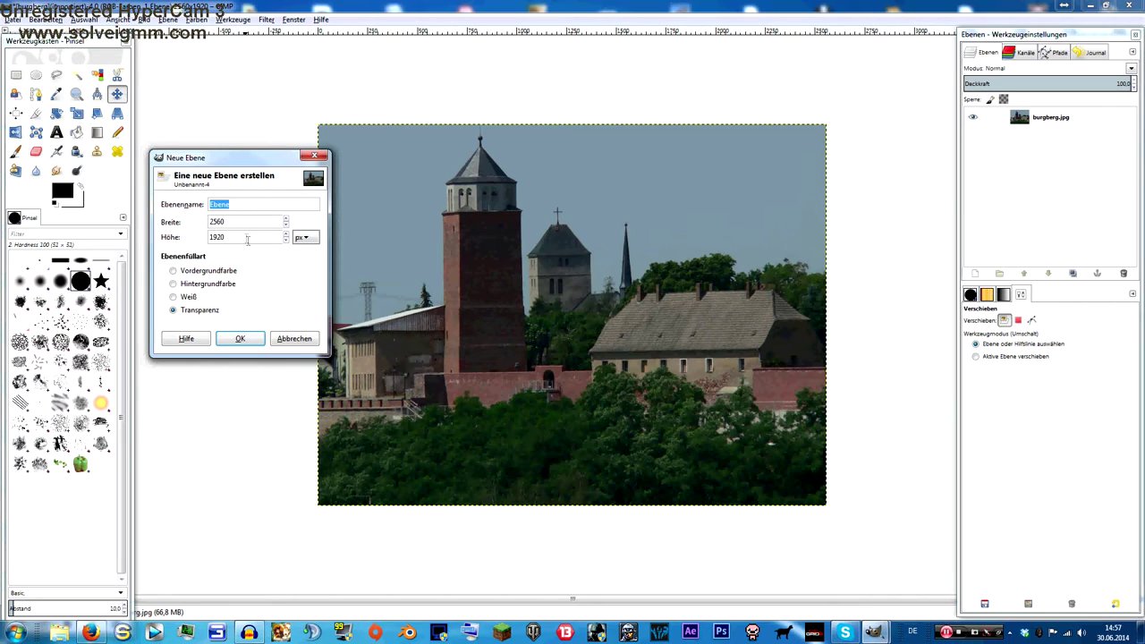
left_click(242, 337)
Step: Hide and re-show the burgberg.jpg photo, then turn on Quick Mask
left_click(1051, 132)
left_click(973, 136)
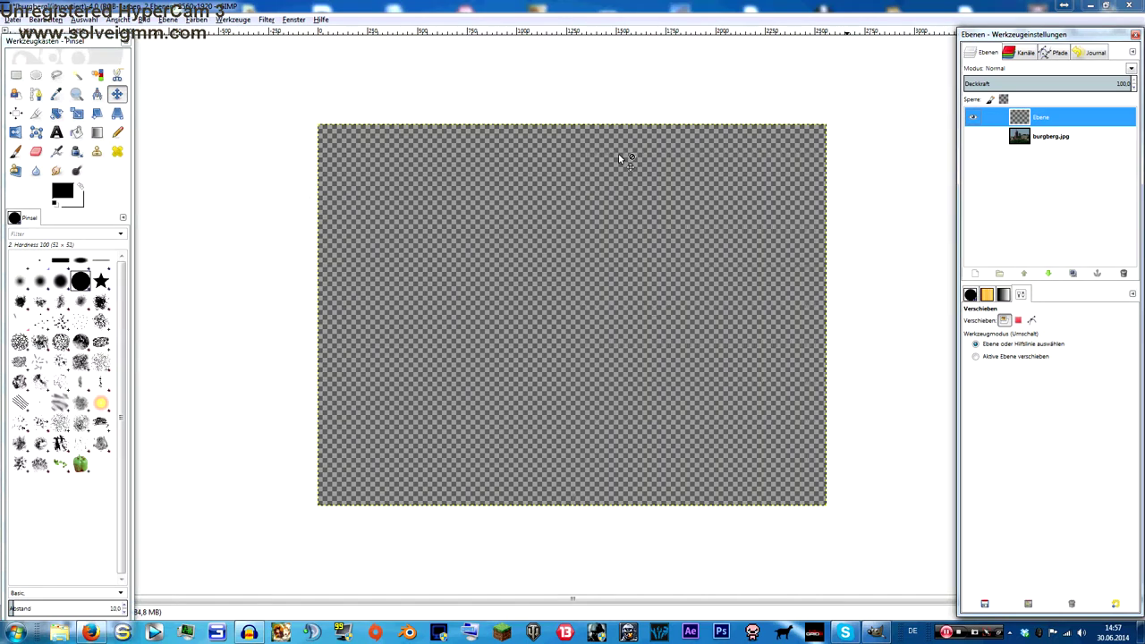
left_click(974, 136)
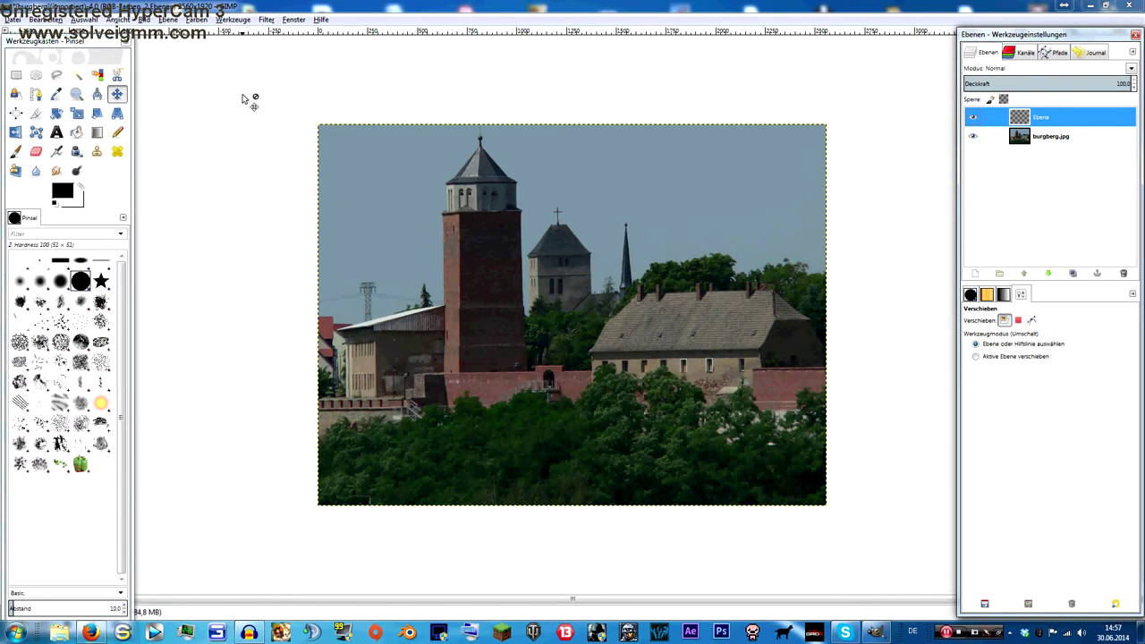
key("shift+q")
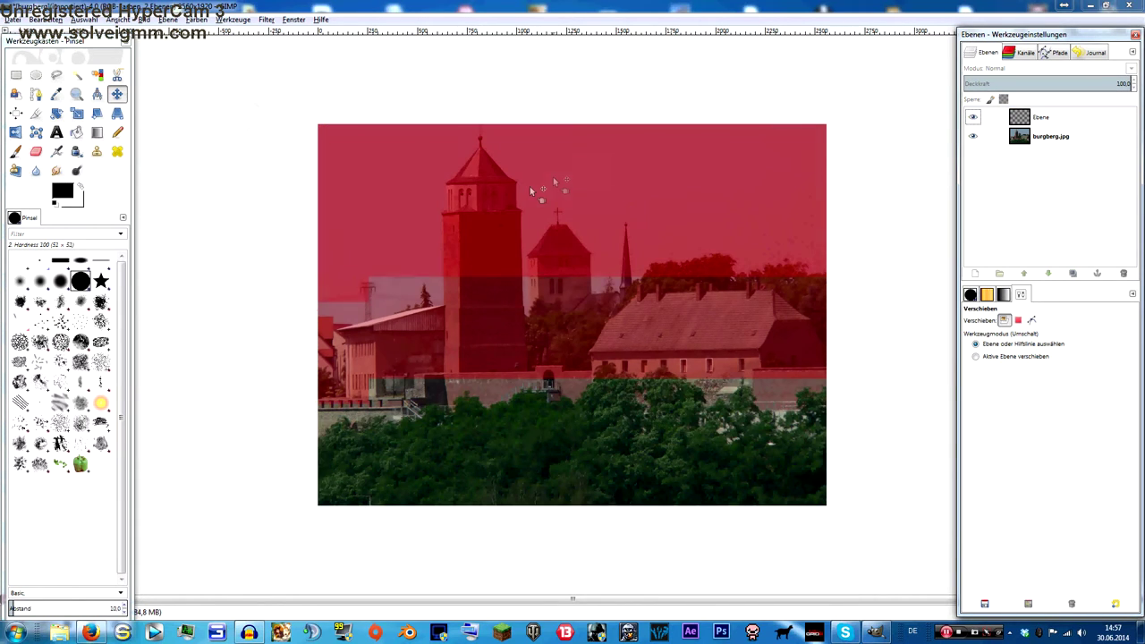
left_click(35, 151)
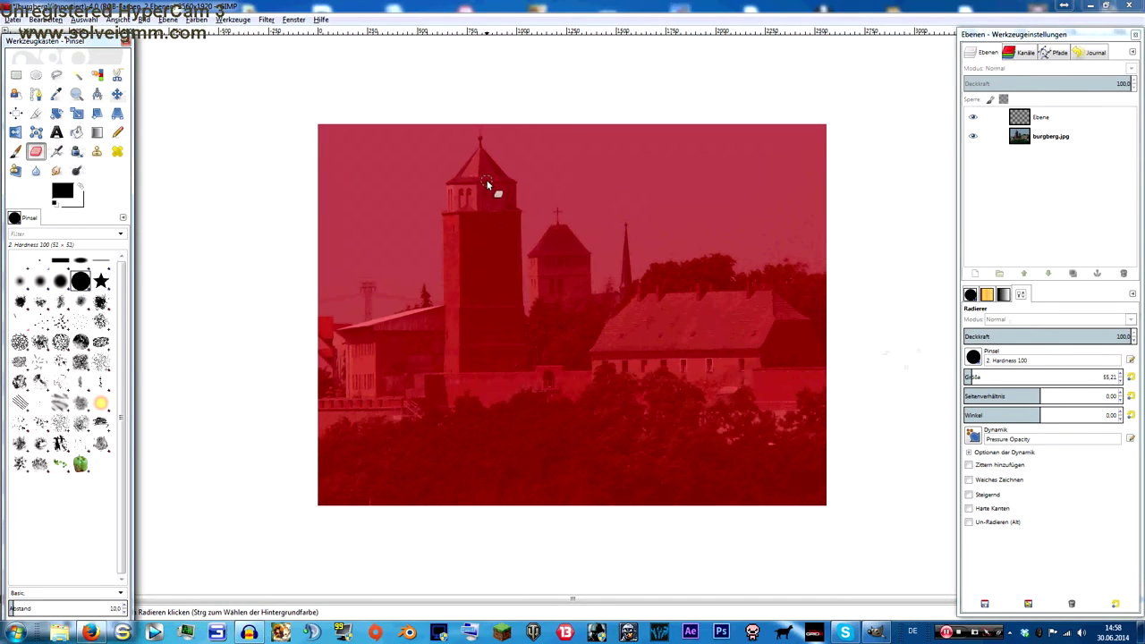
mouse_move(483, 165)
left_mouse_down()
mouse_move(472, 269)
mouse_move(443, 340)
mouse_move(537, 269)
mouse_move(585, 358)
left_mouse_up()
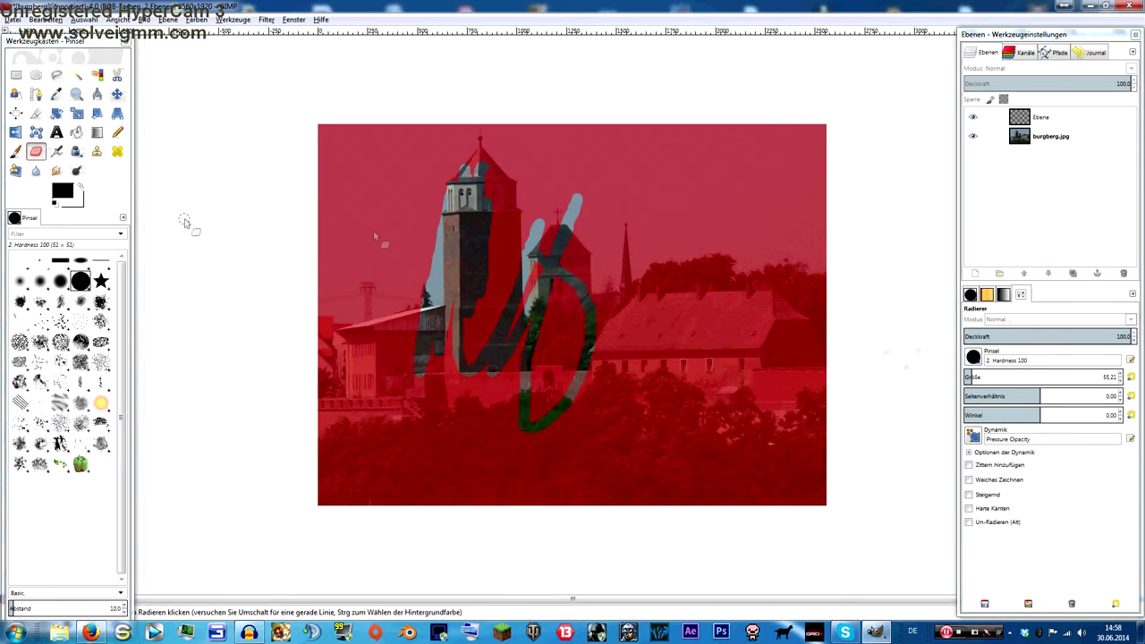
left_click(83, 188)
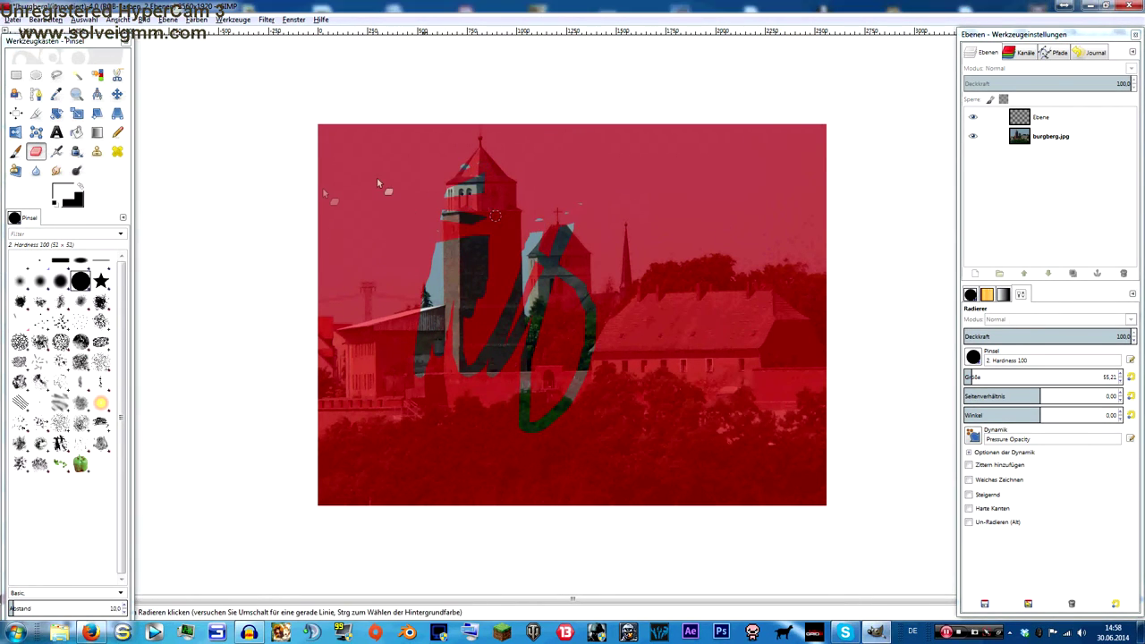
key("shift+q")
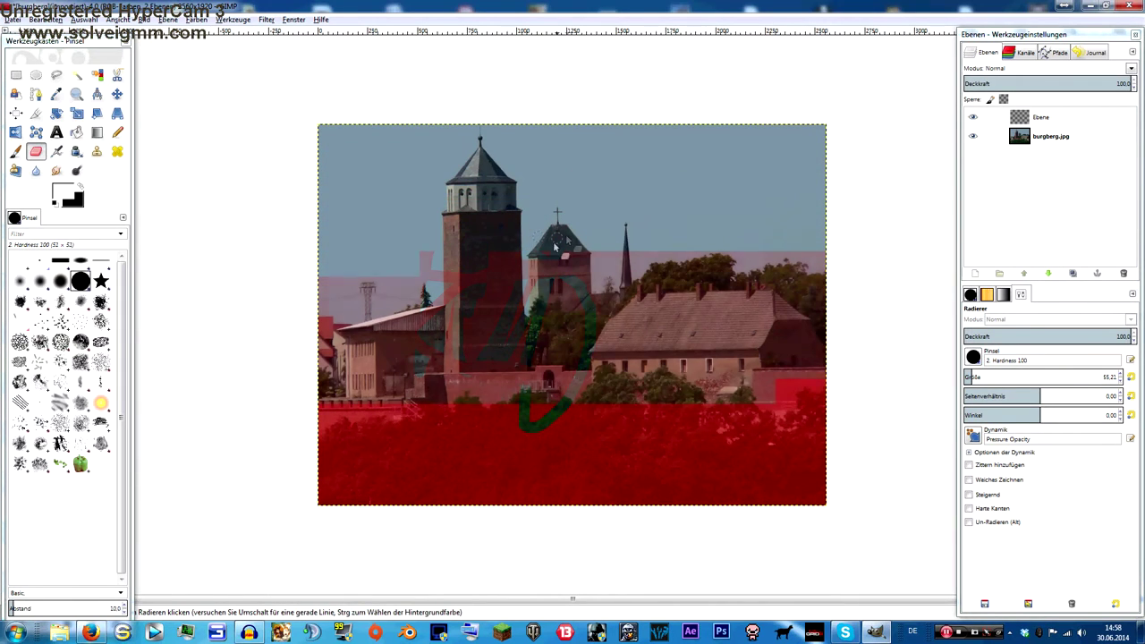
scroll(529, 285, "up", 3)
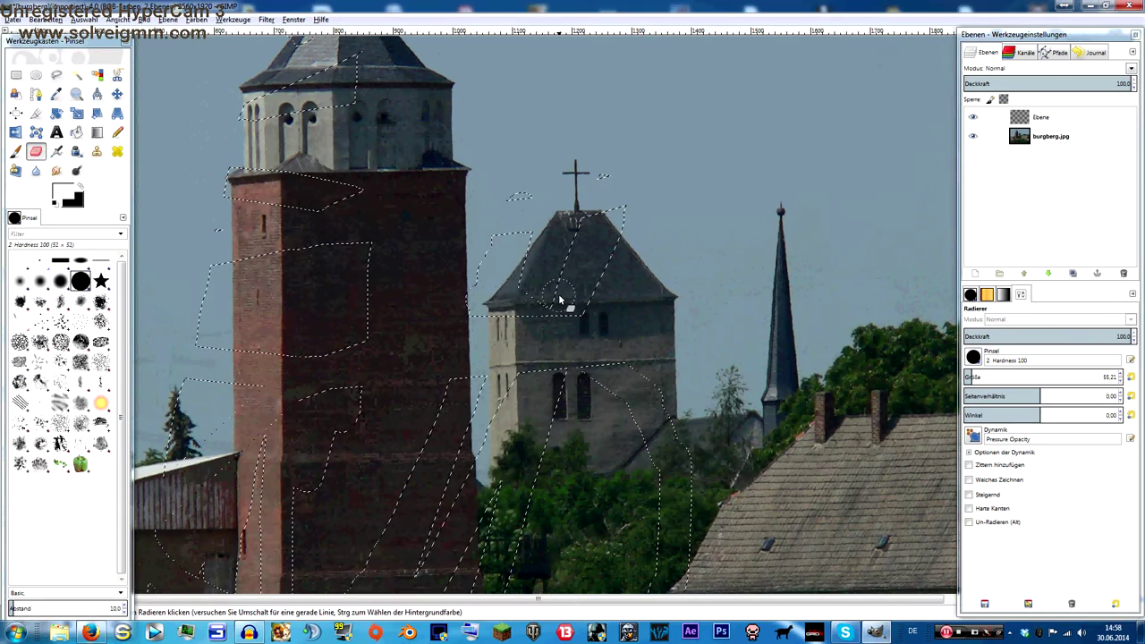
left_click(1046, 137)
key("Delete")
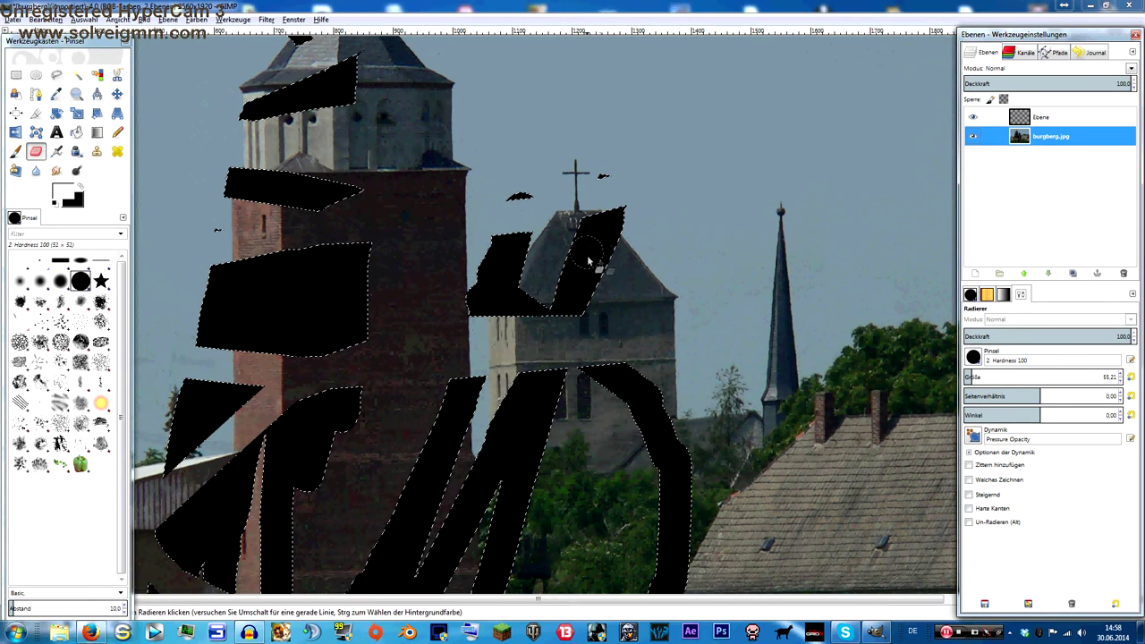
key("ctrl+z")
left_click(84, 19)
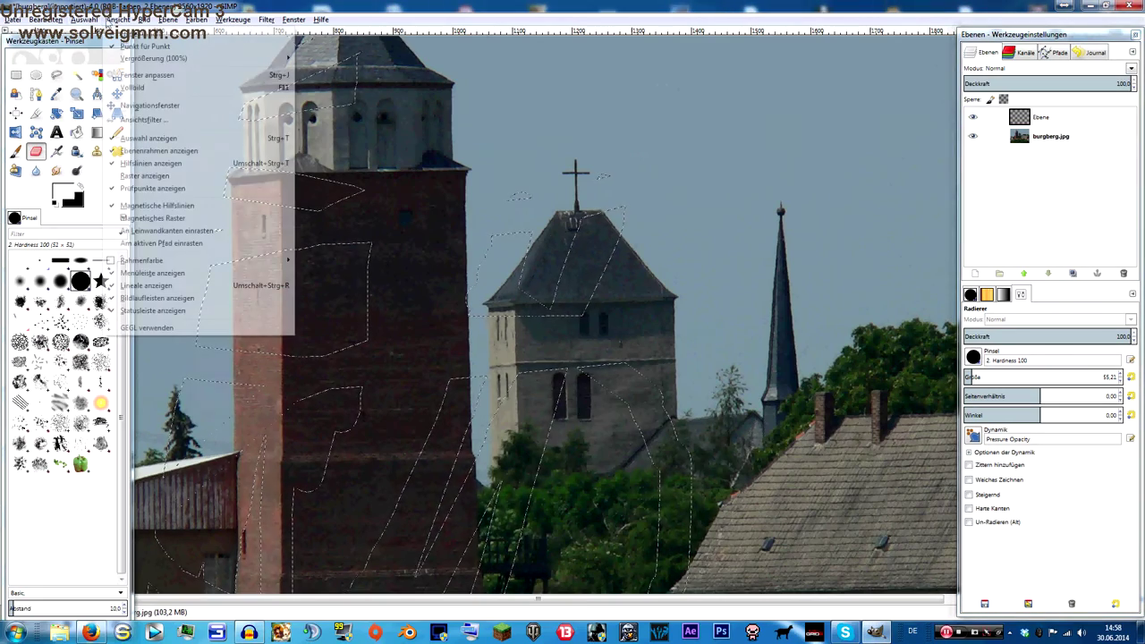
left_click(95, 48)
scroll(468, 302, "down", 1)
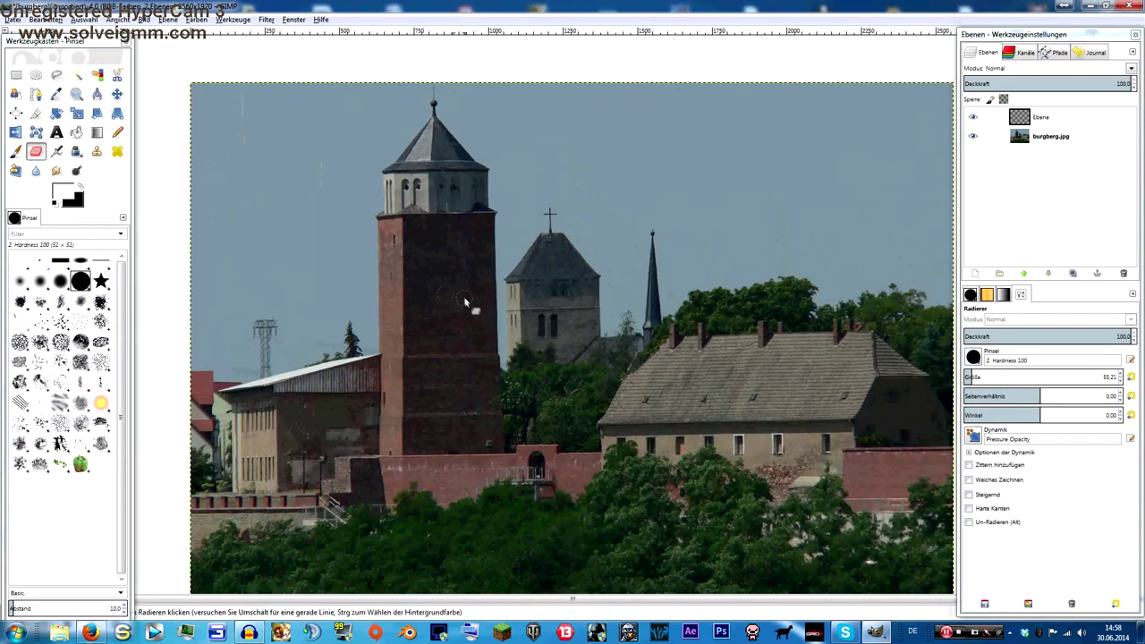
scroll(392, 309, "up", 1)
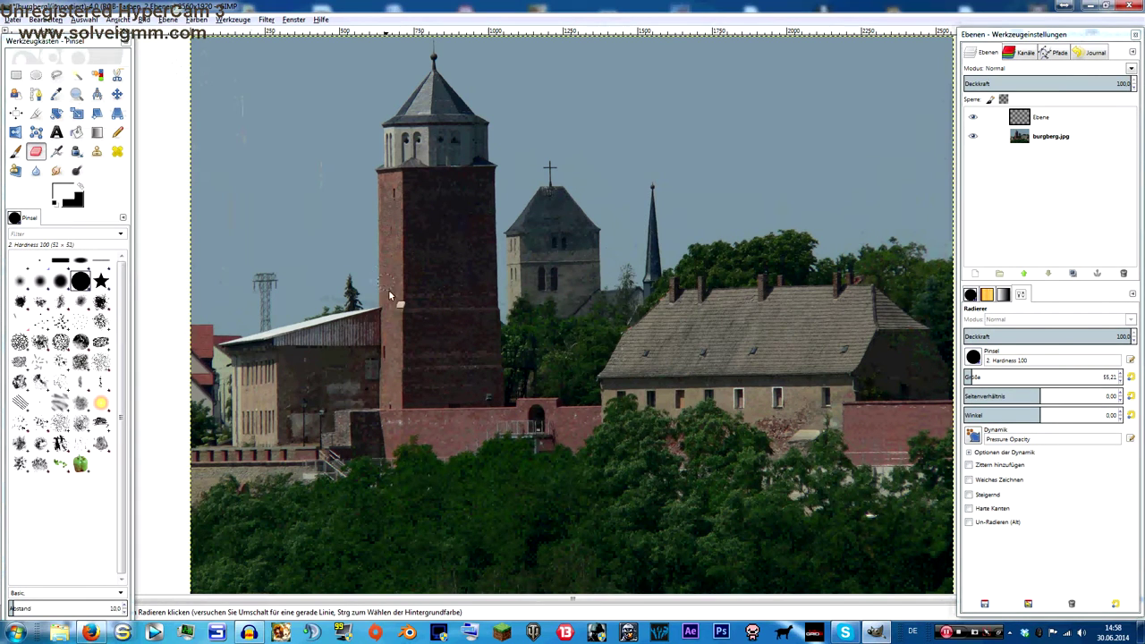
Step: With Scissors Select, anchor the outline from the tower's base up to its top edge
left_click(116, 76)
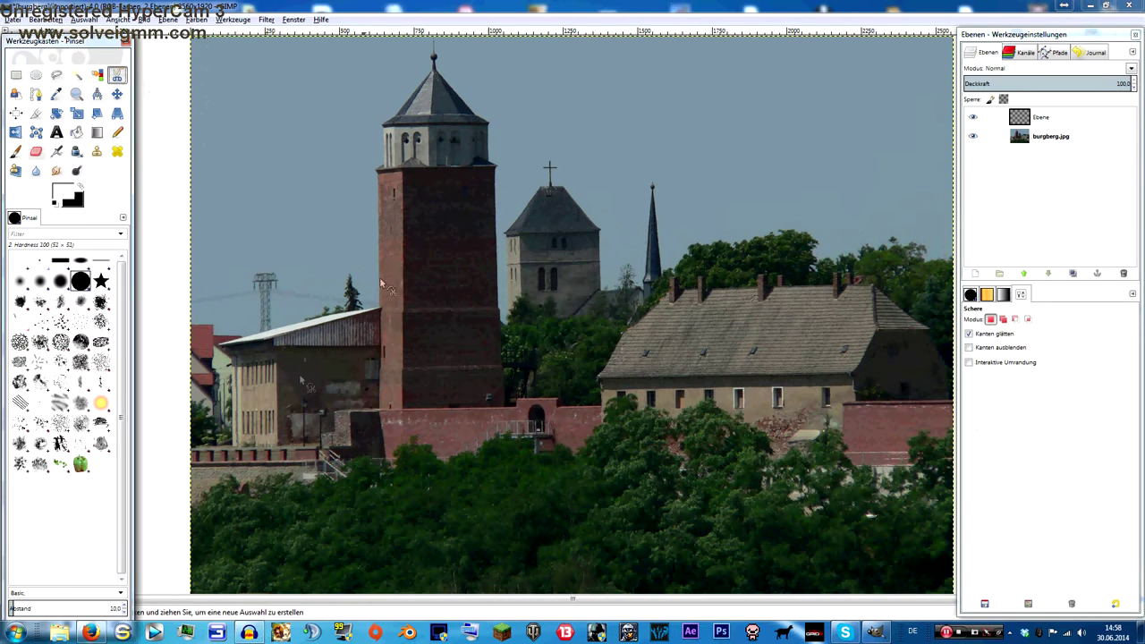
scroll(397, 273, "up", 1)
scroll(375, 258, "up", 1)
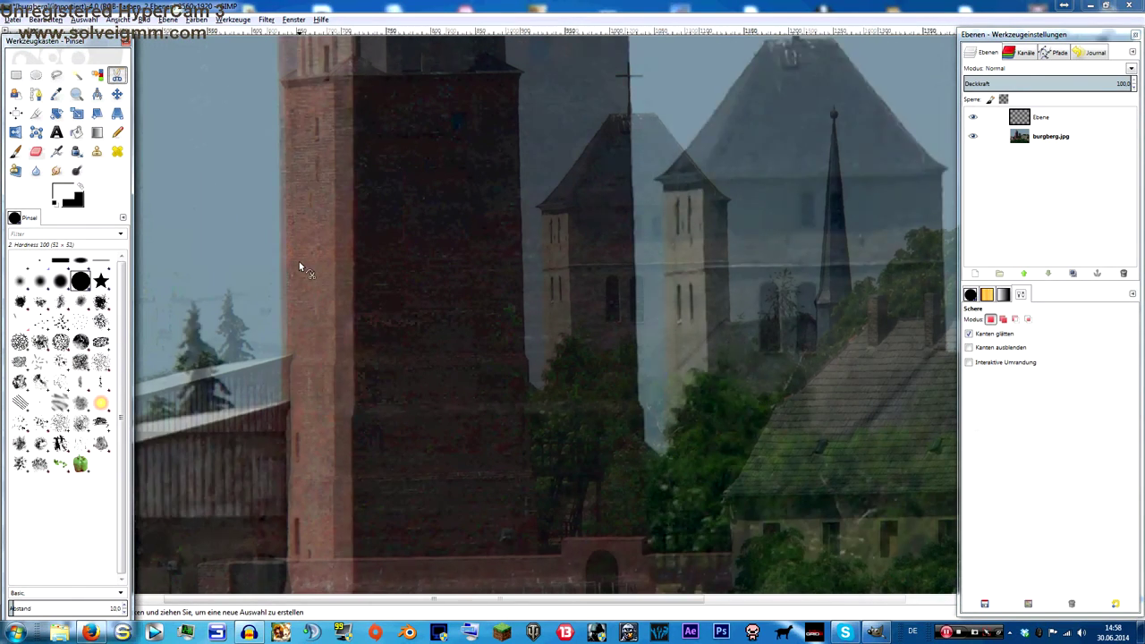
scroll(301, 266, "up", 2)
left_click(265, 517)
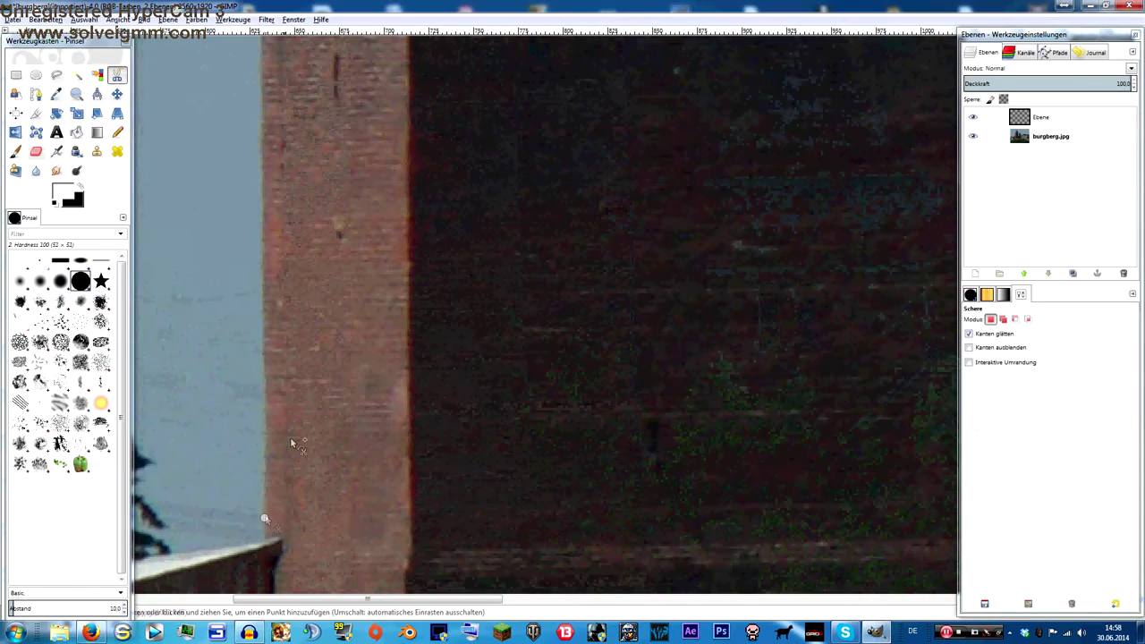
left_click(259, 70)
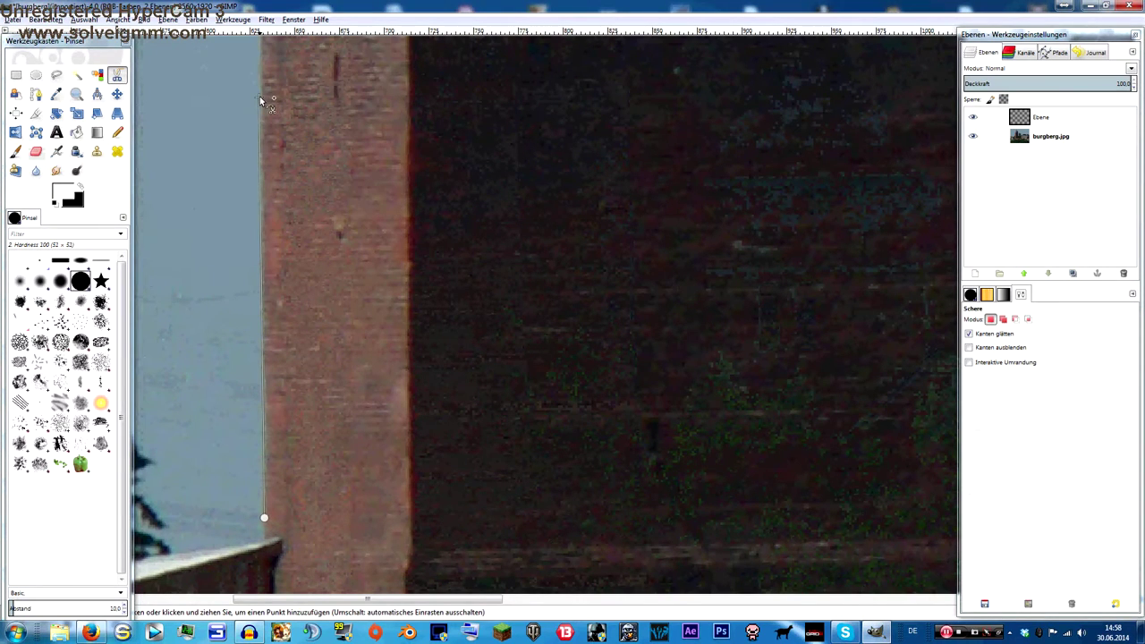
scroll(261, 259, "up", 1)
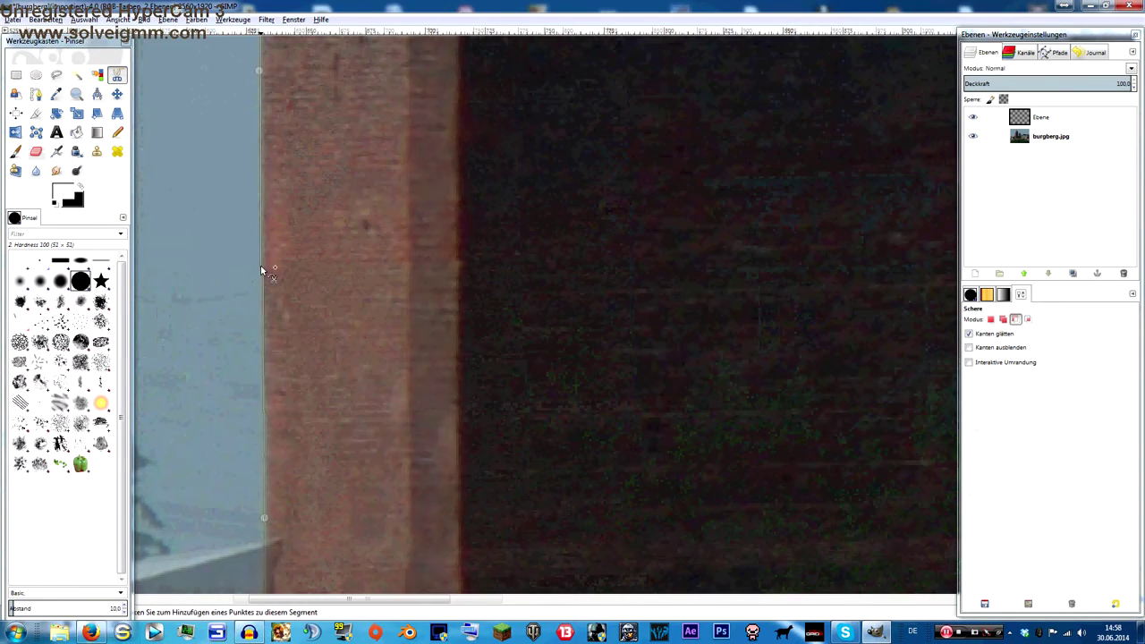
scroll(261, 259, "up", 1)
scroll(261, 259, "up", 1)
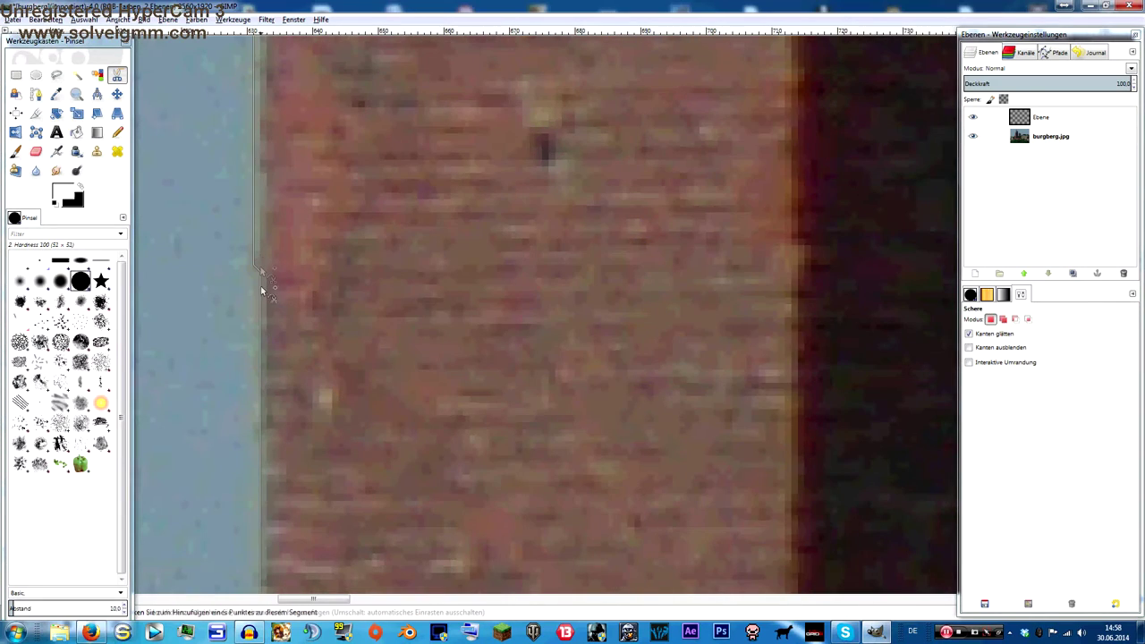
scroll(265, 283, "down", 4)
scroll(264, 283, "down", 1)
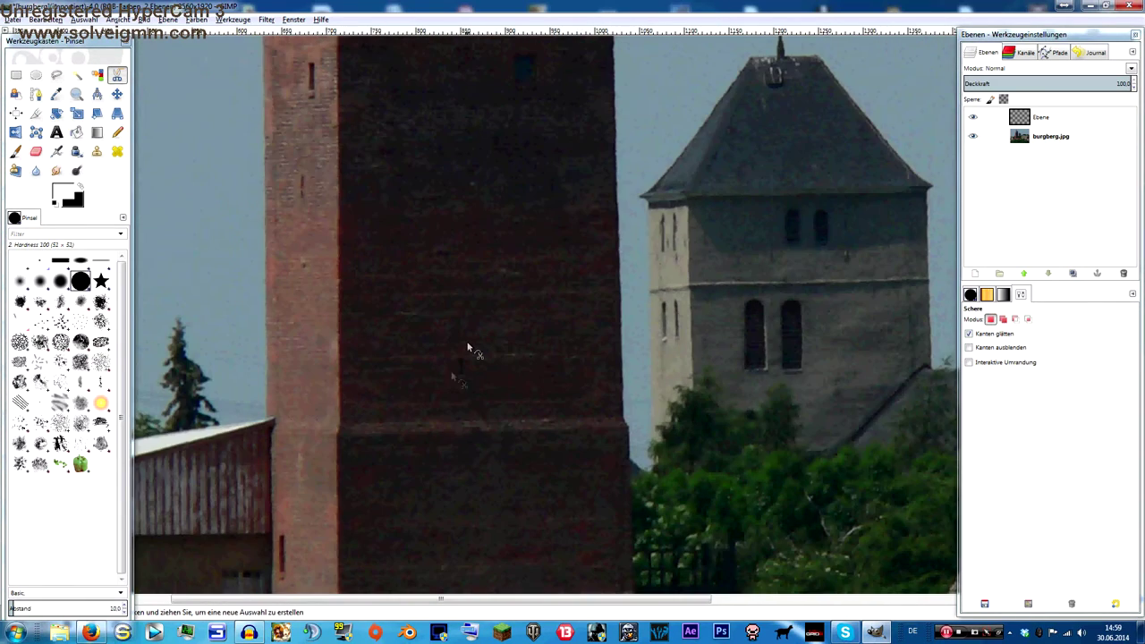
scroll(465, 358, "down", 1)
scroll(474, 345, "down", 2)
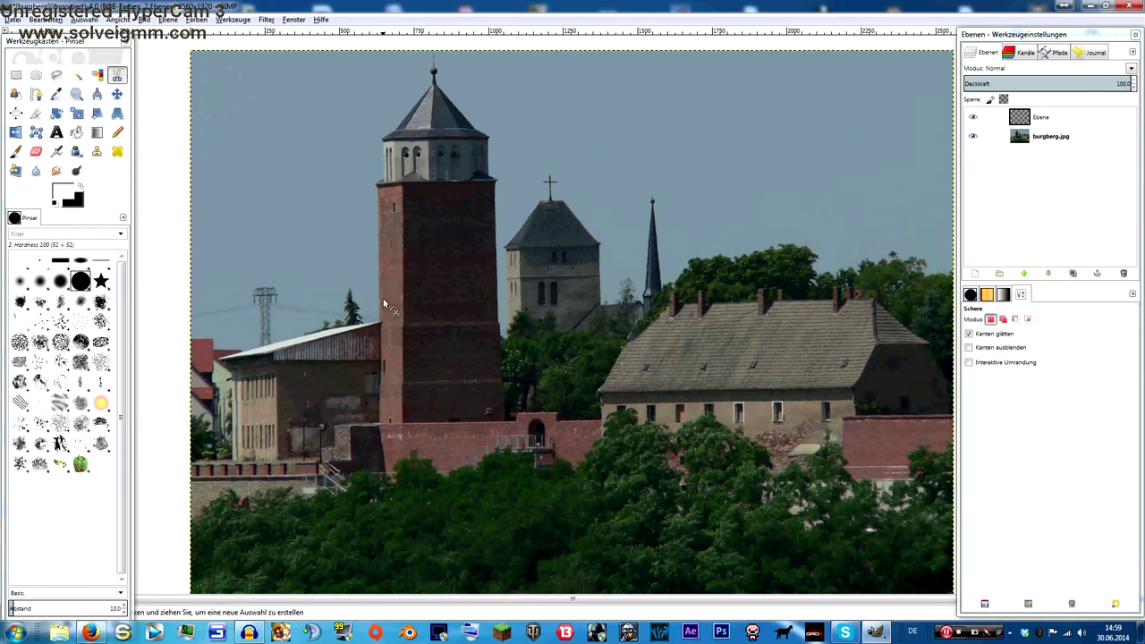
key("ctrl")
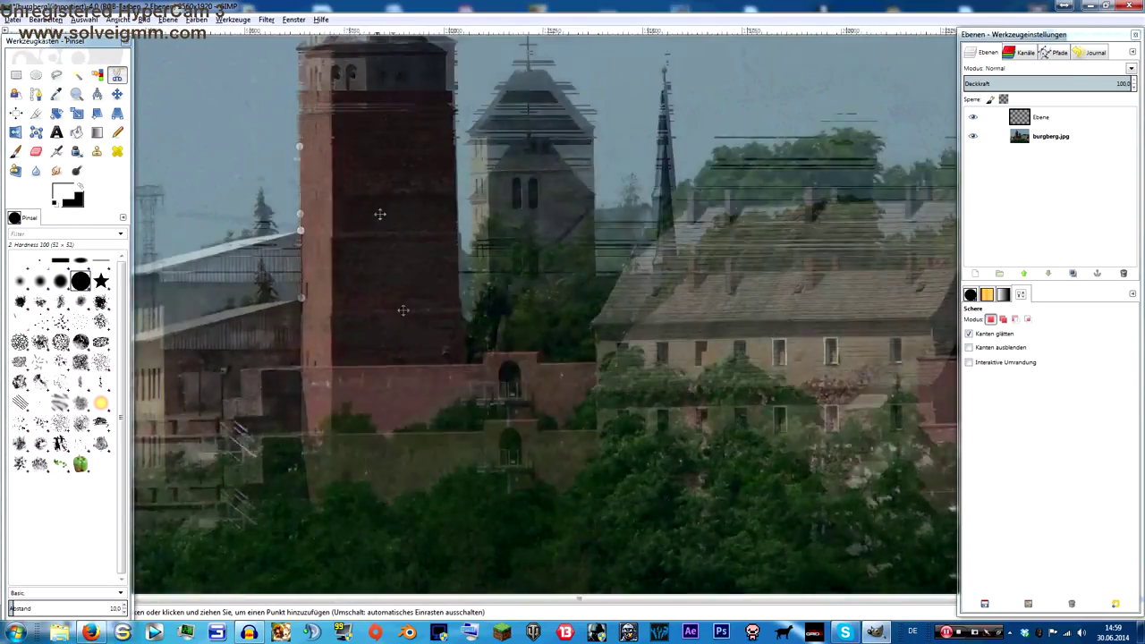
scroll(329, 236, "up", 4)
scroll(345, 278, "down", 3)
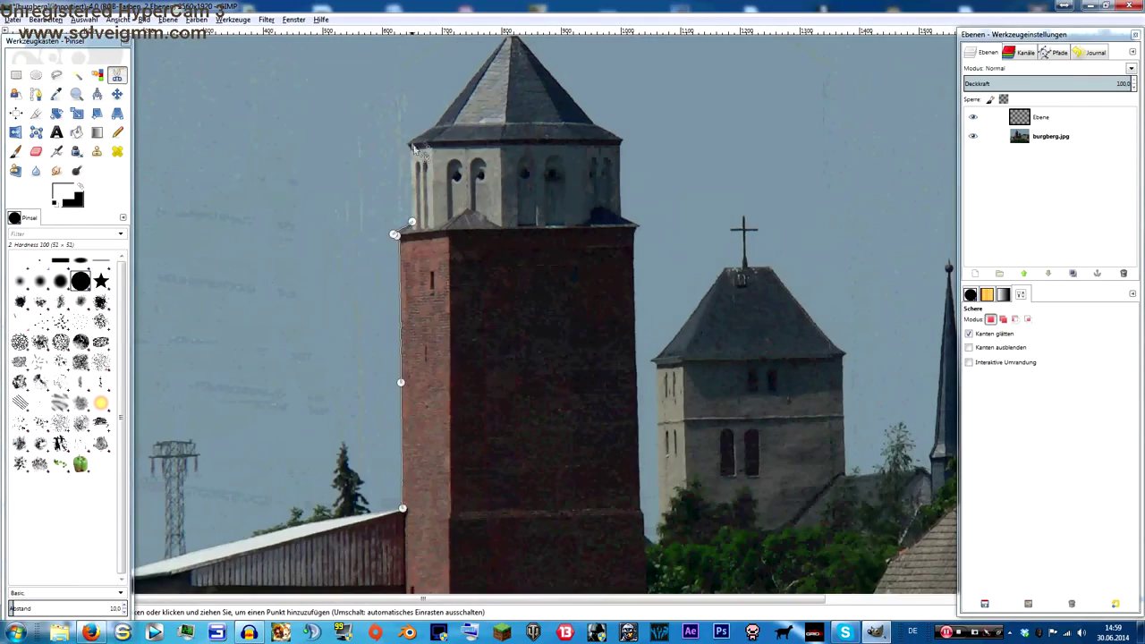
scroll(505, 85, "up", 1)
Step: Trace the outline over the roof apex, around the spire ball and to the spire tip
left_click(503, 80)
scroll(497, 179, "up", 1)
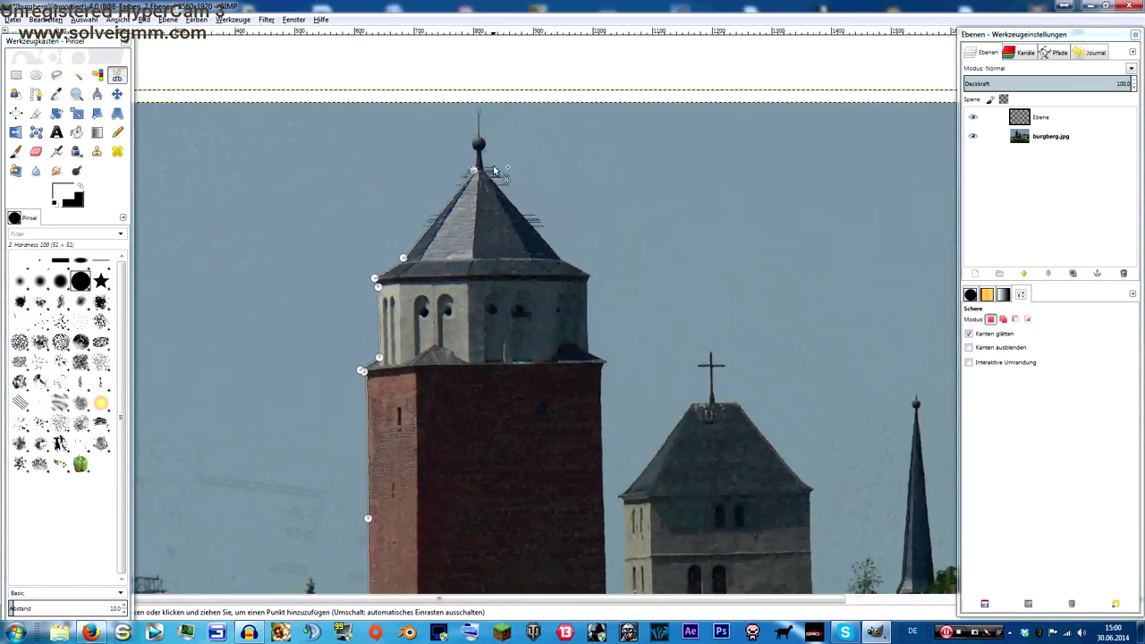
scroll(493, 273, "up", 1)
left_click(496, 280)
left_click(465, 233)
left_click(481, 212)
left_click(499, 201)
left_click(498, 50)
left_click(508, 76)
left_click(532, 208)
scroll(524, 282, "down", 3)
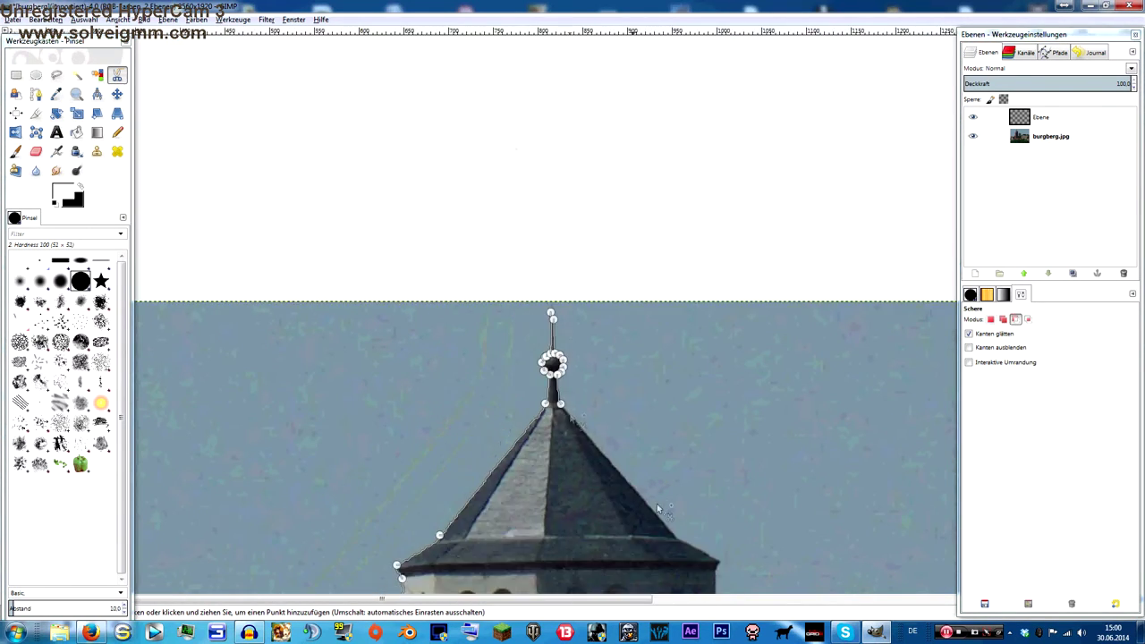
scroll(636, 417, "up", 1)
scroll(636, 417, "down", 2)
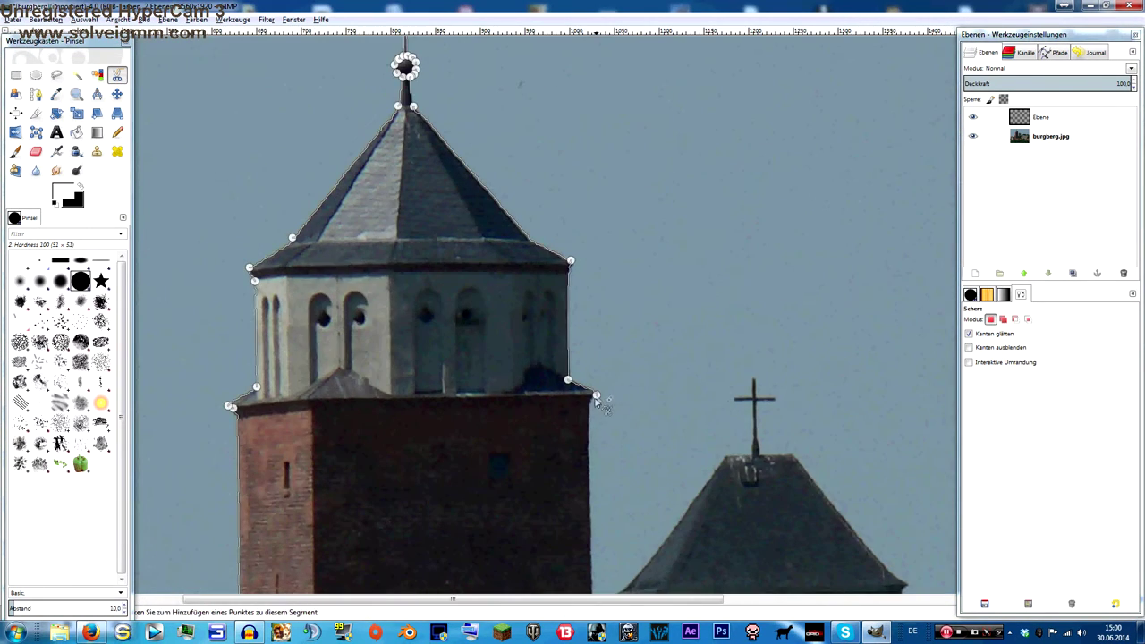
scroll(593, 396, "down", 3)
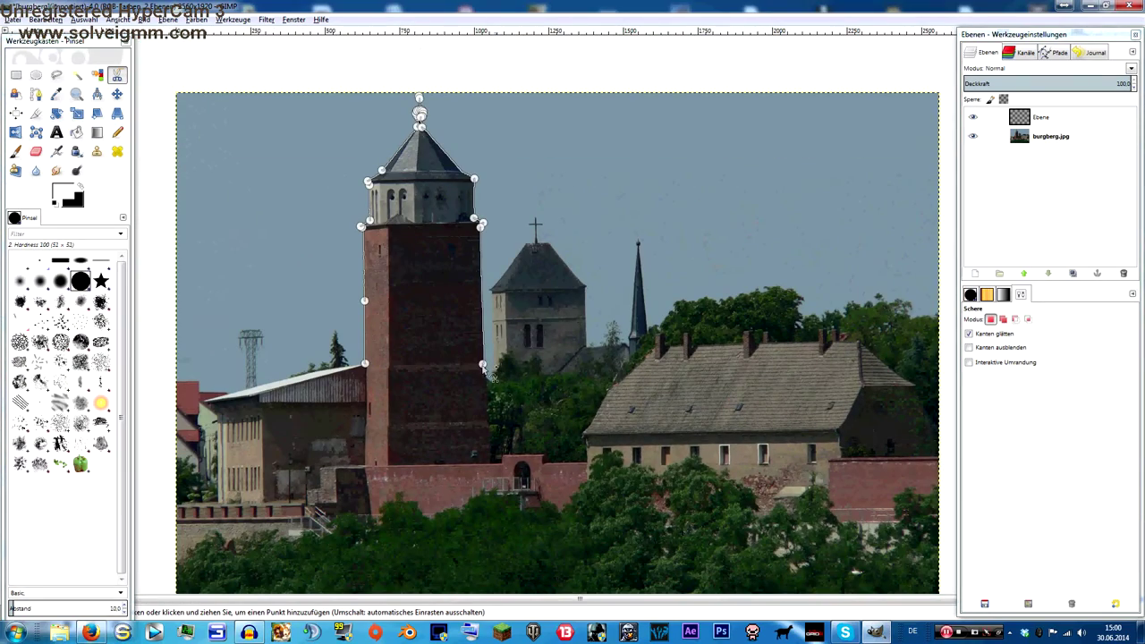
Step: Trace the scissors outline around the first three chimneys along the roofline
scroll(659, 356, "up", 3)
scroll(659, 356, "up", 2)
left_click(623, 318)
left_click(626, 219)
left_click(684, 220)
left_click(687, 286)
left_click(798, 219)
left_click(836, 214)
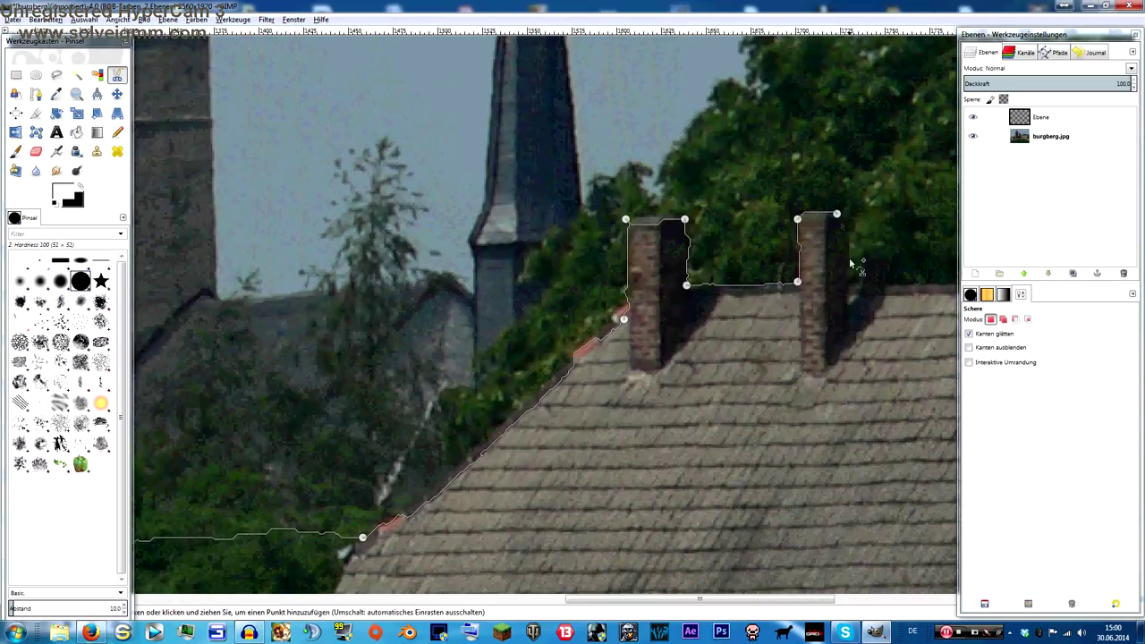
left_click(849, 285)
scroll(805, 269, "right", 2)
scroll(742, 256, "right", 4)
left_click(808, 242)
left_click(860, 184)
left_click(904, 182)
left_click(913, 240)
Step: Trace around the right chimney, down the roof slope and wall, and fit the gable segment
scroll(894, 269, "right", 6)
left_click(779, 230)
left_click(780, 162)
left_click(831, 158)
left_click(833, 240)
left_click(904, 164)
left_click(892, 230)
scroll(877, 224, "right", 5)
left_click(761, 241)
left_click(850, 345)
scroll(851, 345, "right", 4)
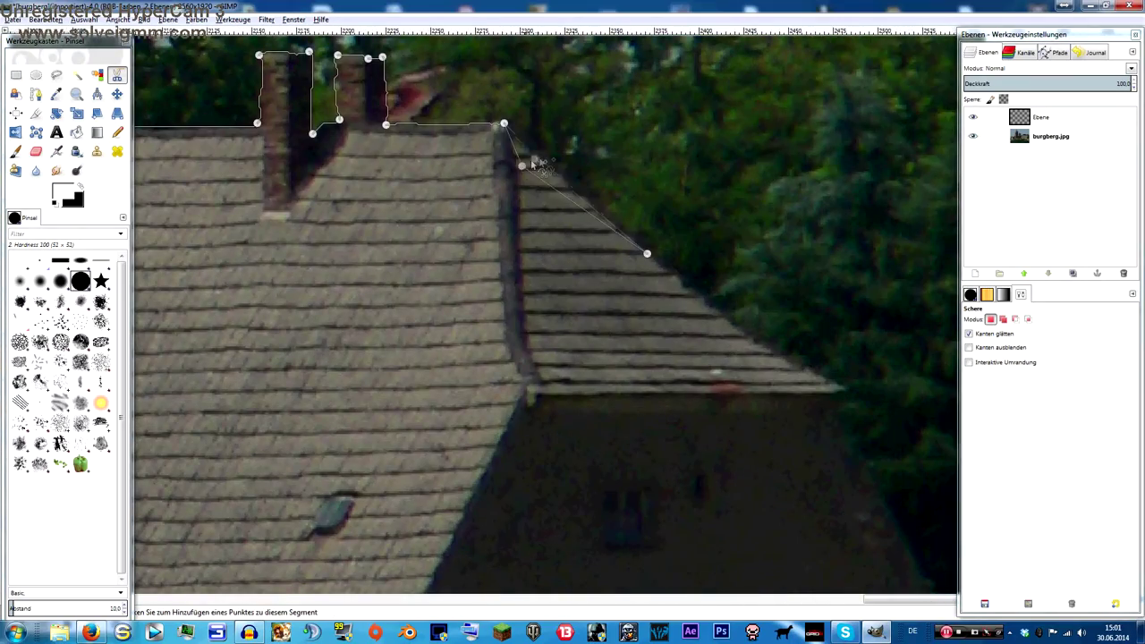
left_click(844, 390)
scroll(864, 407, "down", 2)
scroll(657, 204, "down", 3)
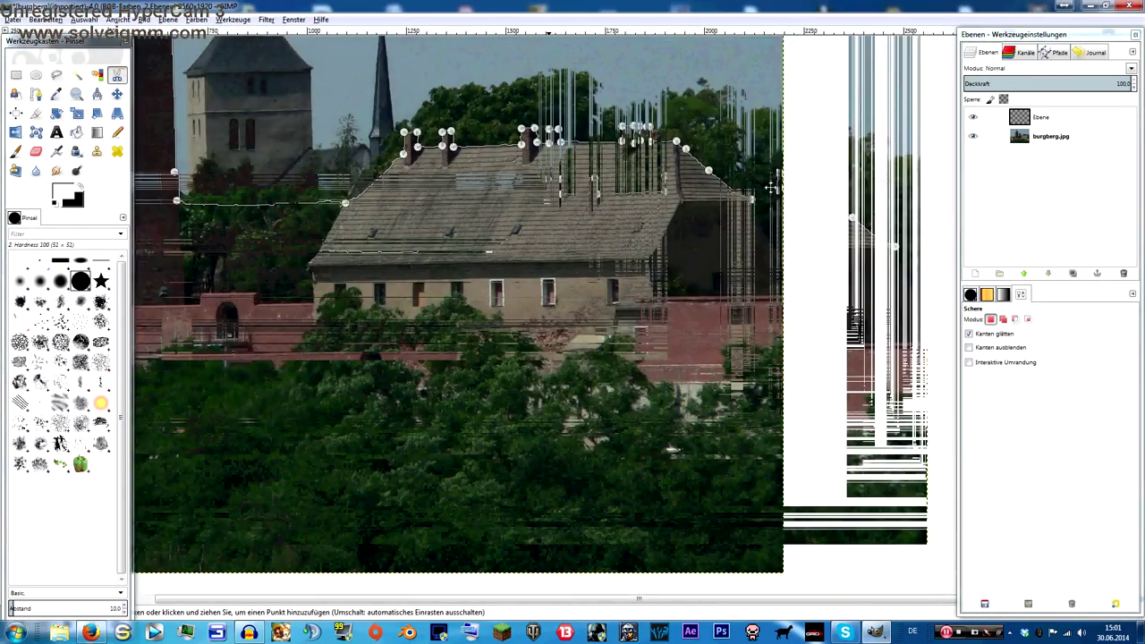
scroll(770, 251, "right", 2)
left_click(898, 385)
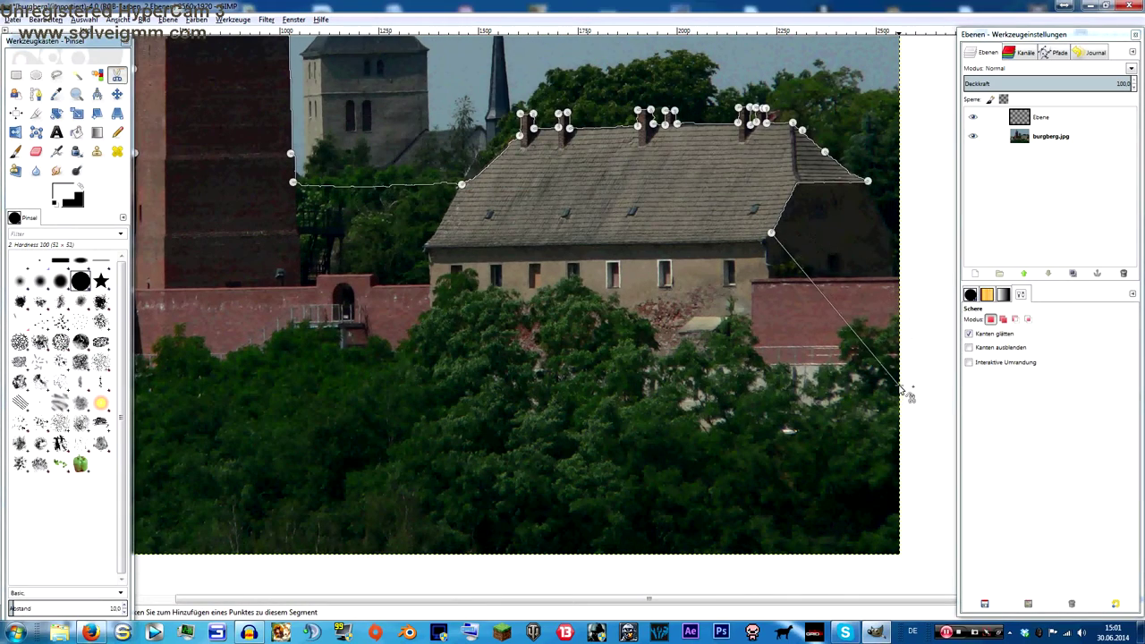
left_click_drag(785, 205, 894, 244)
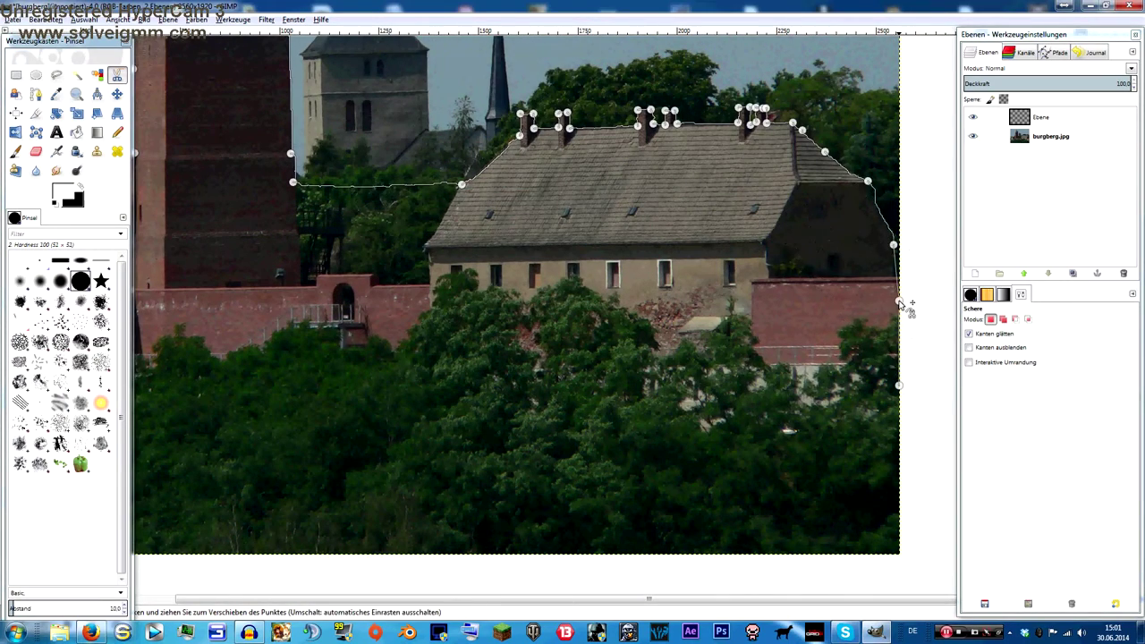
scroll(685, 325, "down", 3)
Step: Run the outline along the left edge and roof, close it, and convert it to a selection
left_click(295, 396)
scroll(295, 396, "up", 3)
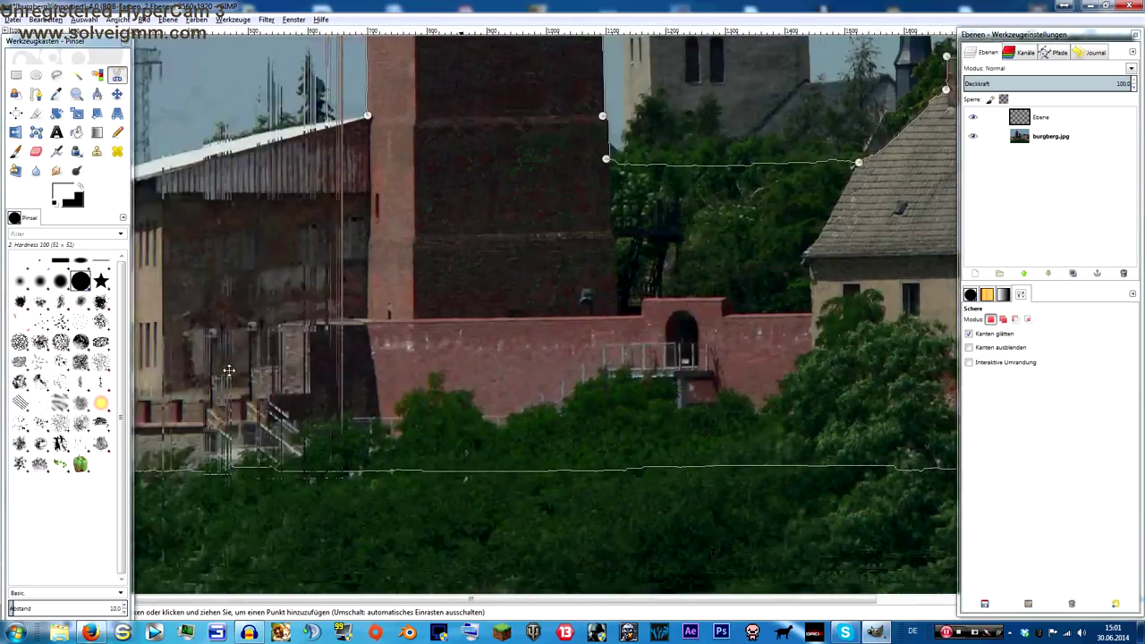
scroll(470, 370, "down", 2)
scroll(269, 447, "up", 2)
left_click(202, 465)
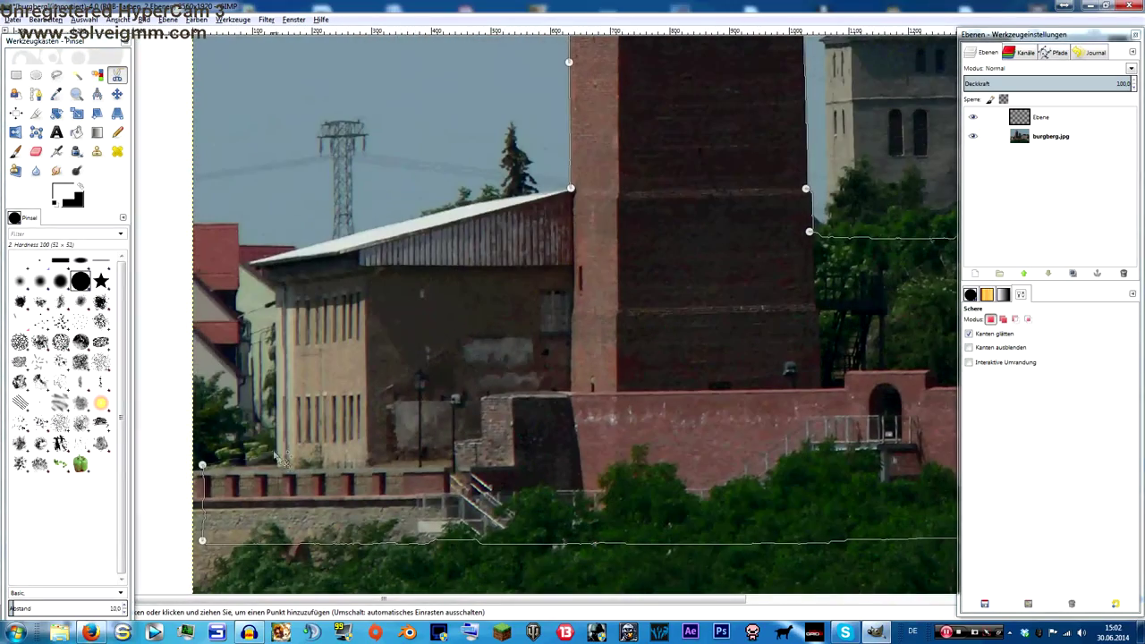
left_click(277, 284)
left_click(251, 263)
left_click(504, 195)
left_click(570, 189)
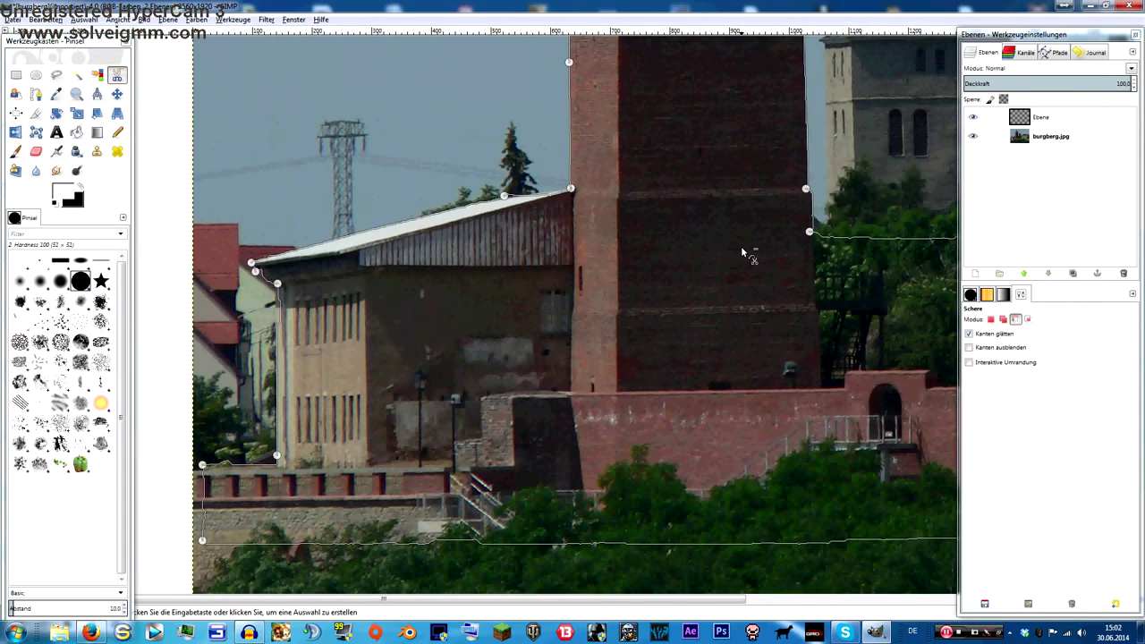
scroll(741, 246, "down", 4)
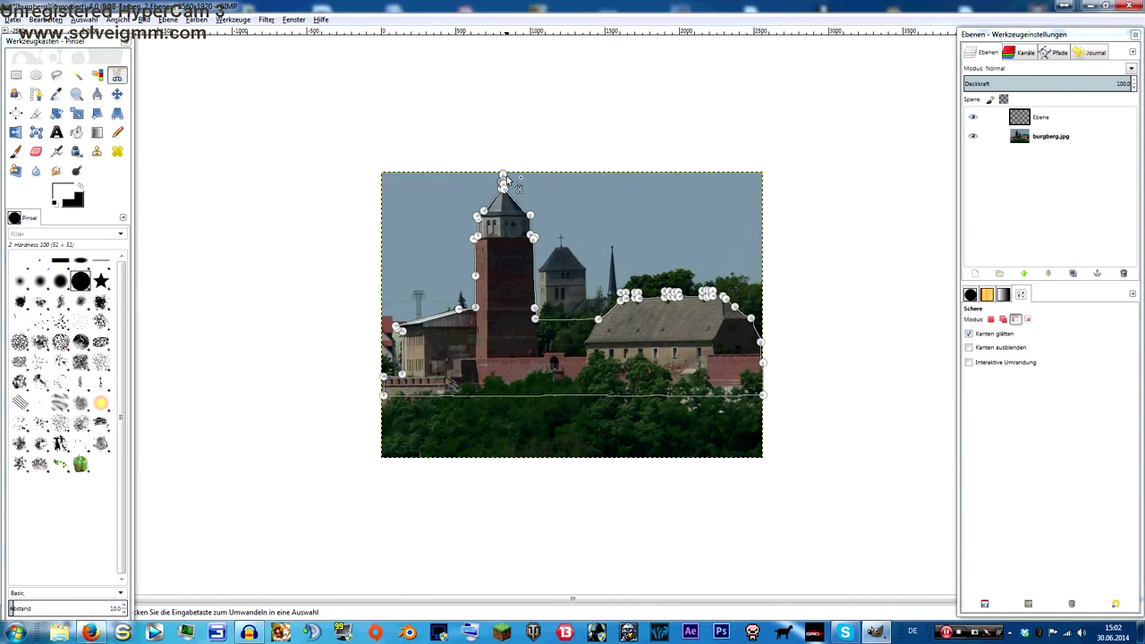
scroll(499, 186, "up", 2)
scroll(483, 170, "up", 1)
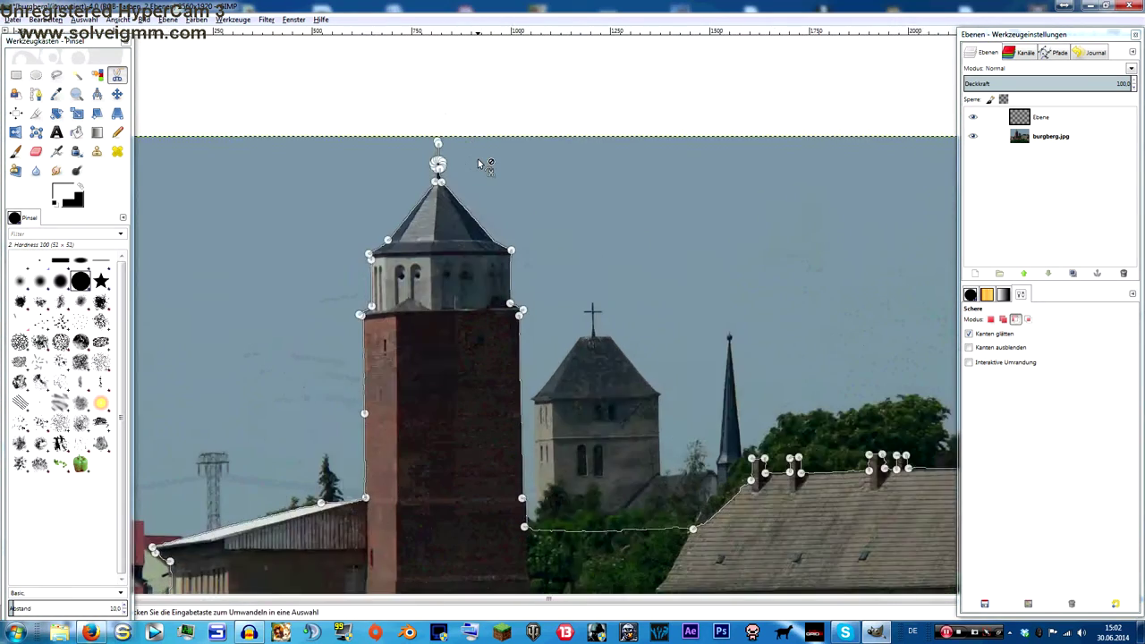
scroll(477, 181, "up", 2)
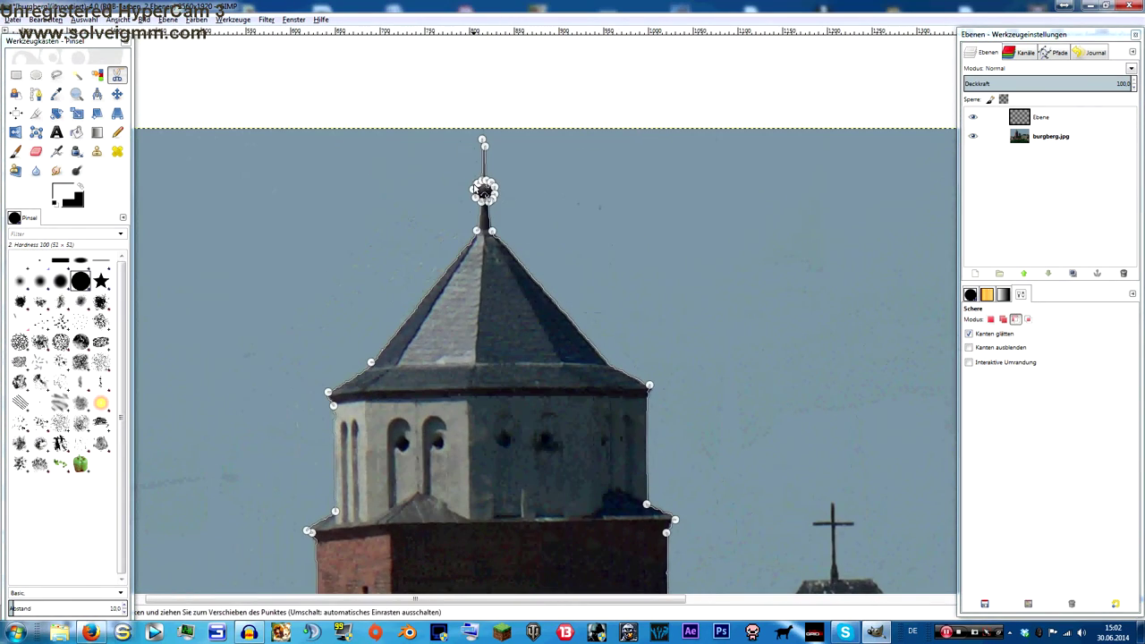
scroll(488, 186, "up", 2)
scroll(508, 193, "up", 1)
scroll(497, 191, "down", 1)
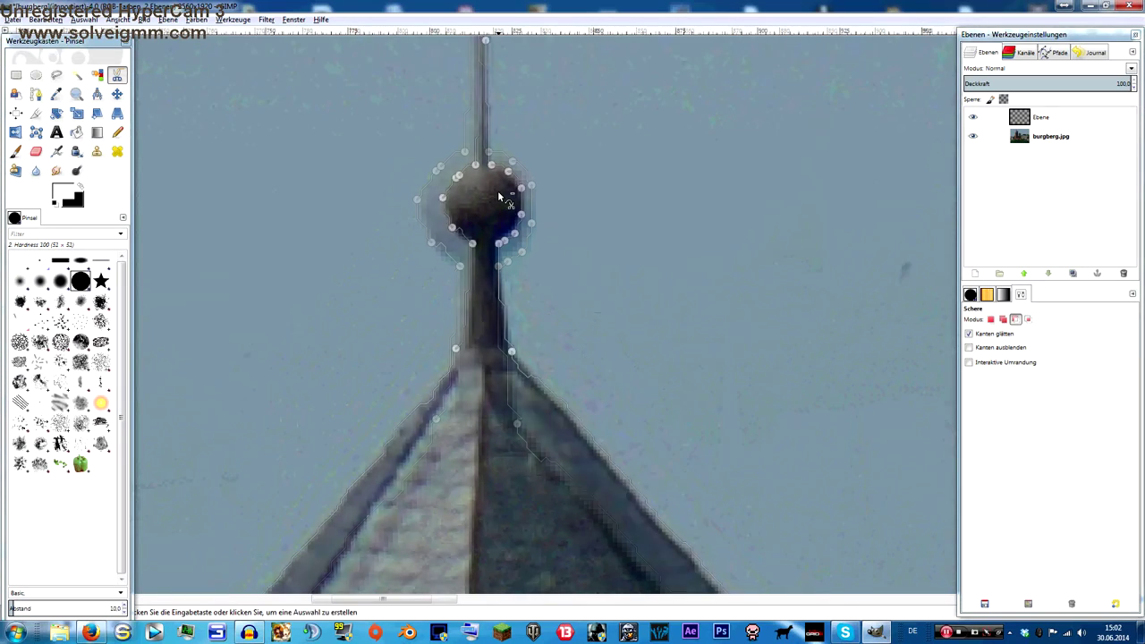
scroll(497, 191, "down", 3)
scroll(498, 191, "down", 2)
scroll(572, 331, "down", 2)
key("Return")
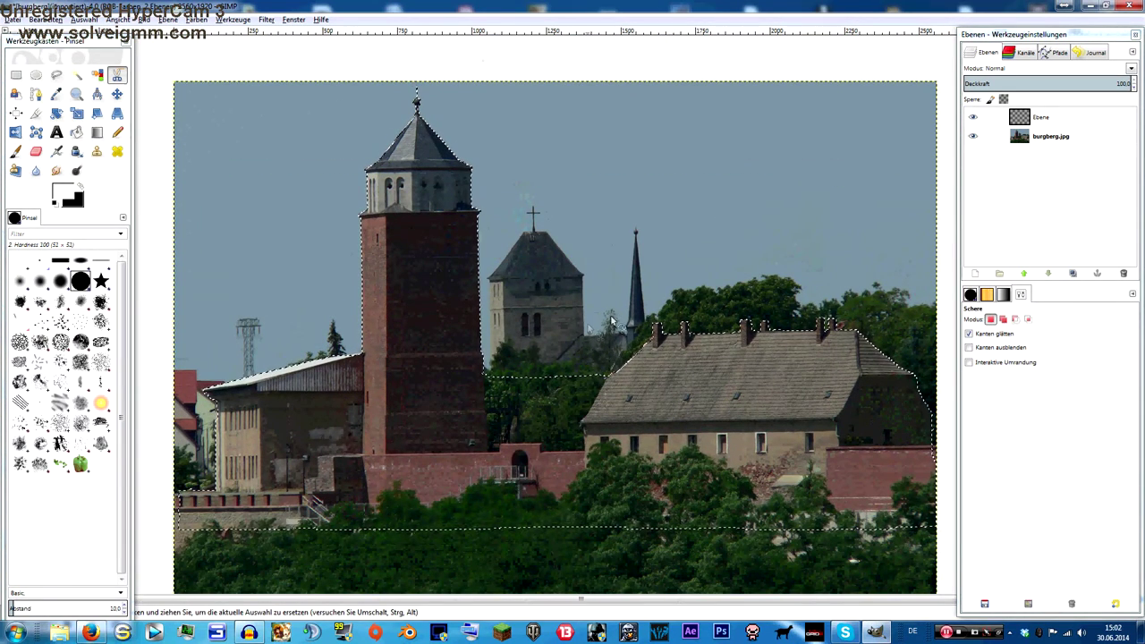
Step: Zoom in on the chimneys and view the selection as a red Quick Mask
key("ctrl")
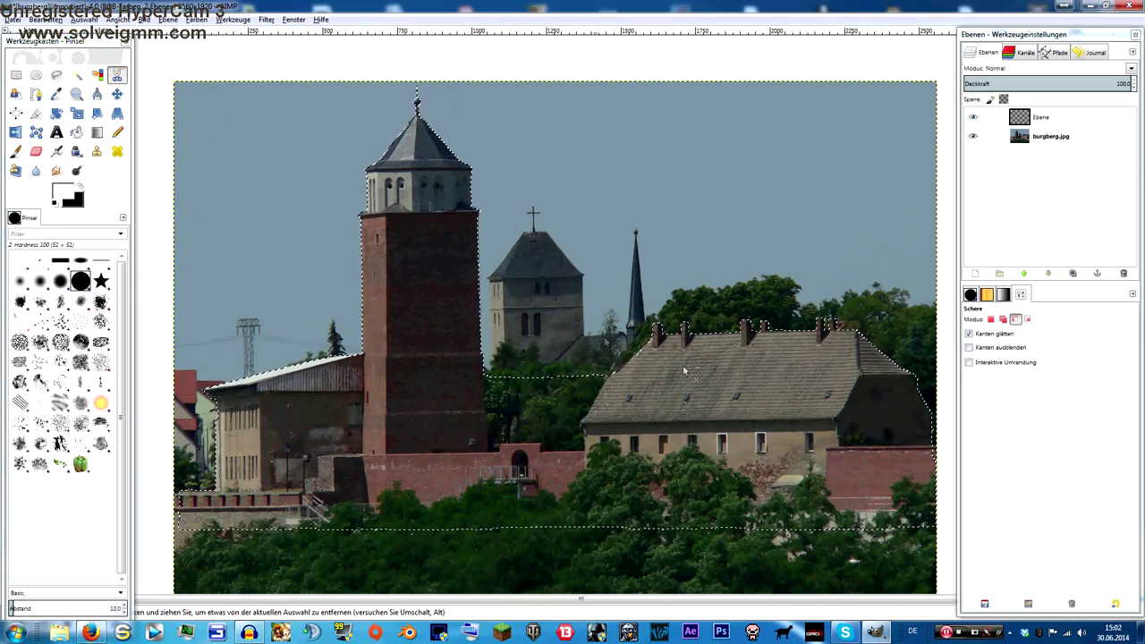
scroll(564, 358, "up", 1)
scroll(599, 340, "up", 1)
scroll(796, 344, "right", 2)
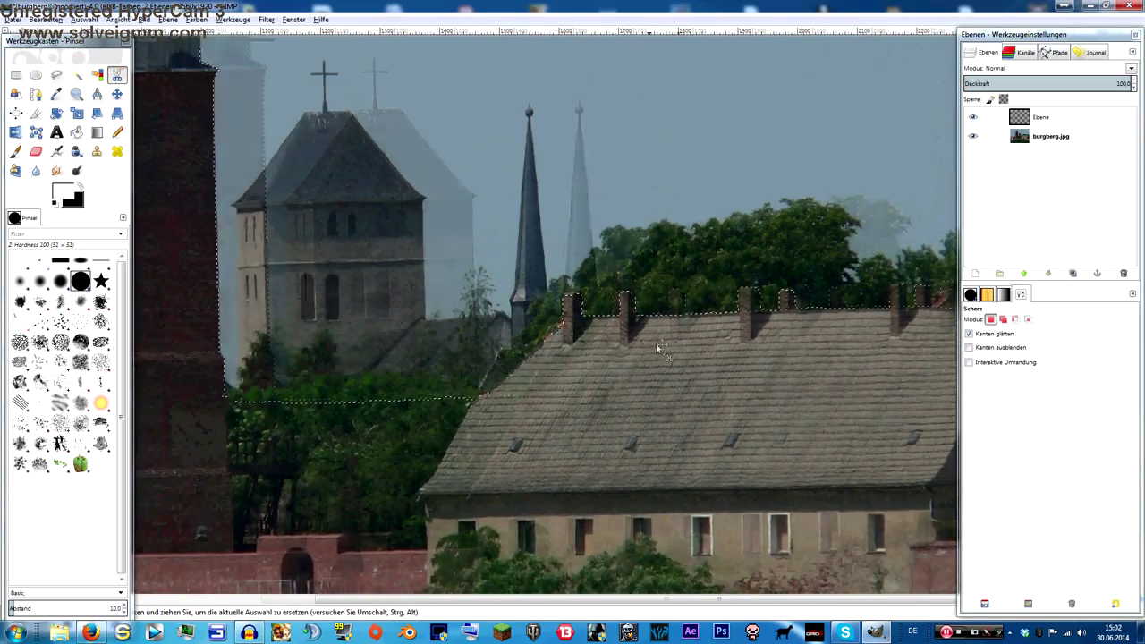
scroll(778, 314, "up", 2)
scroll(774, 304, "right", 1)
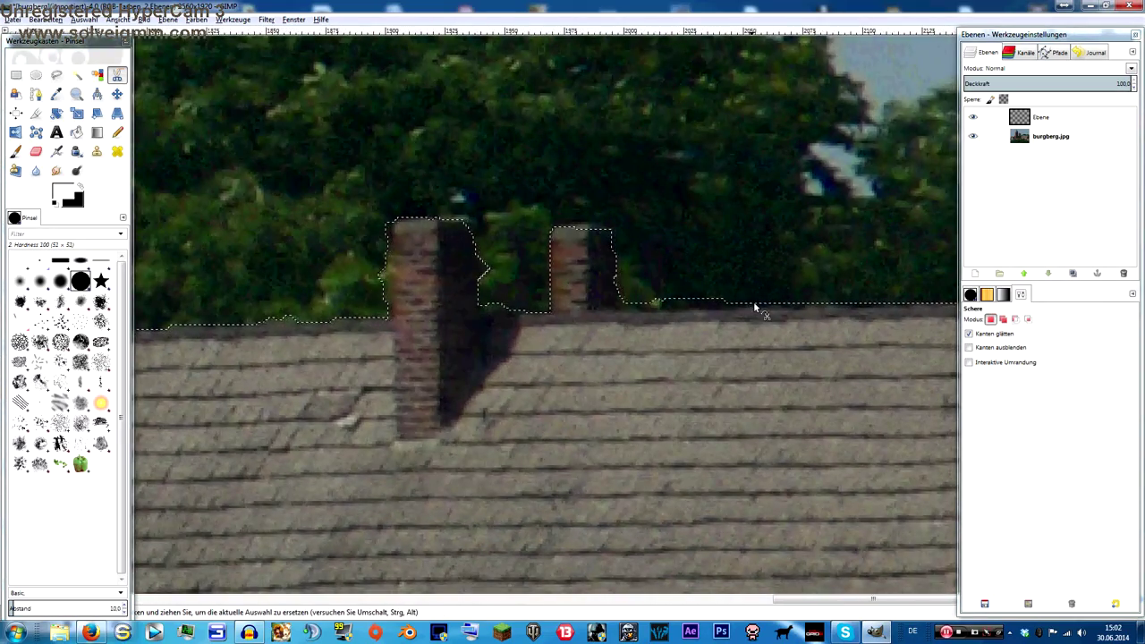
key("shift+q")
key("shift+q")
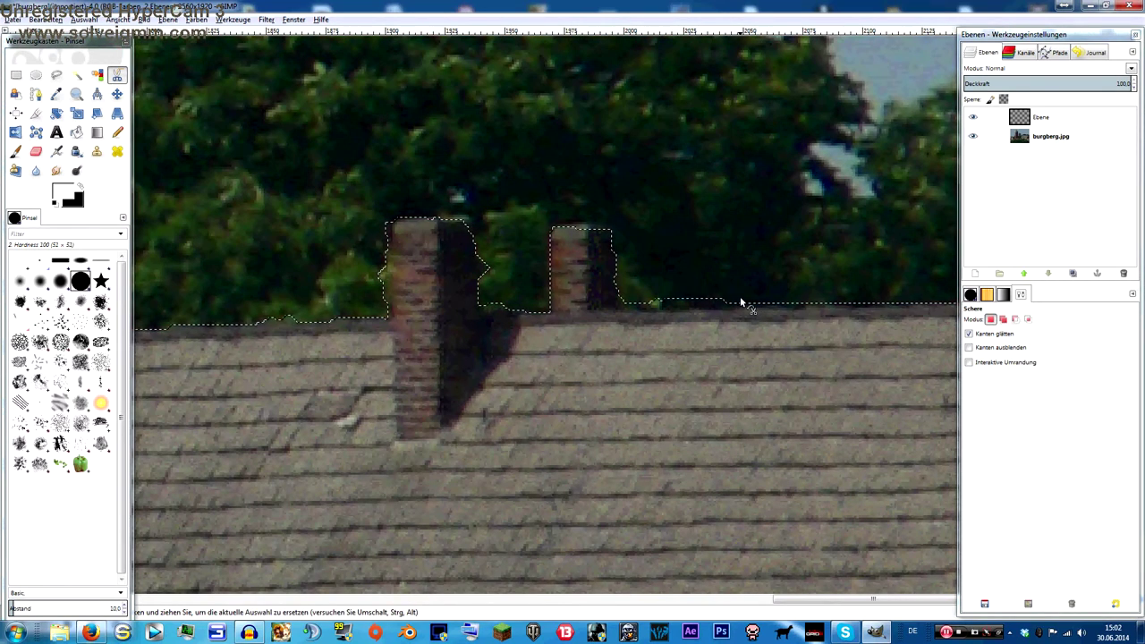
key("shift+q")
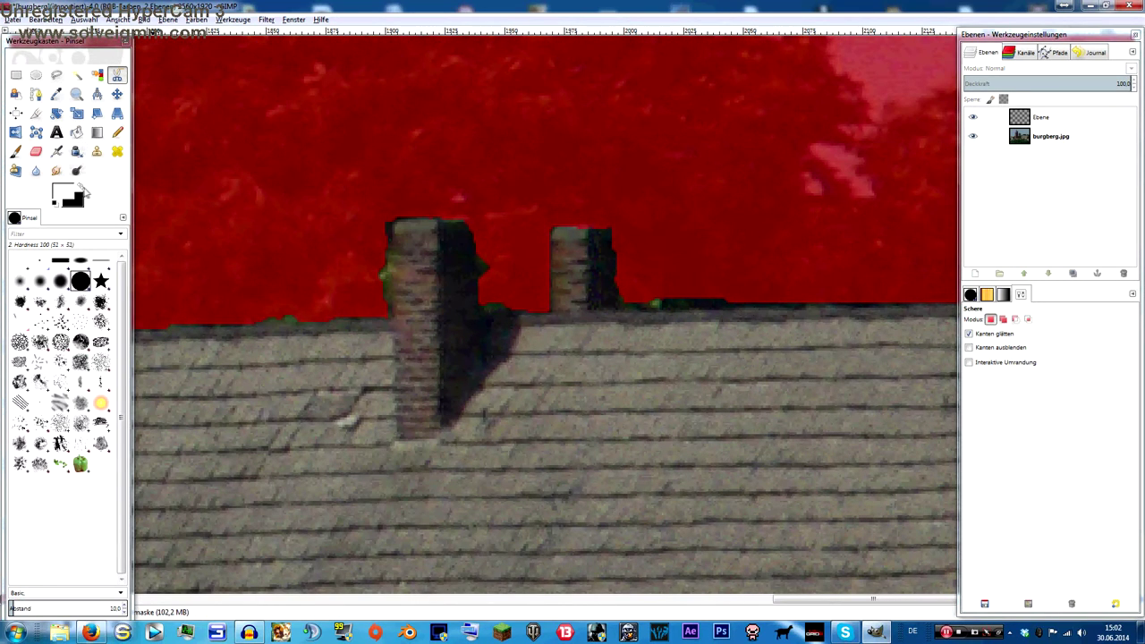
Step: Swap colours, erase the mask along the chimney edge, and exit Quick Mask
left_click(80, 184)
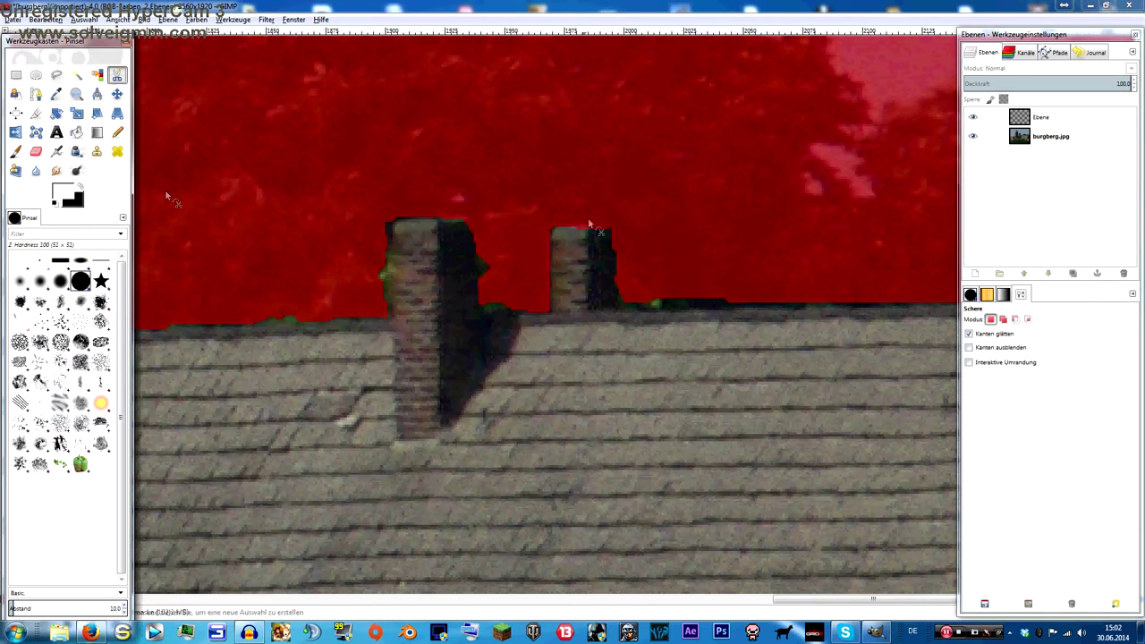
left_click(35, 152)
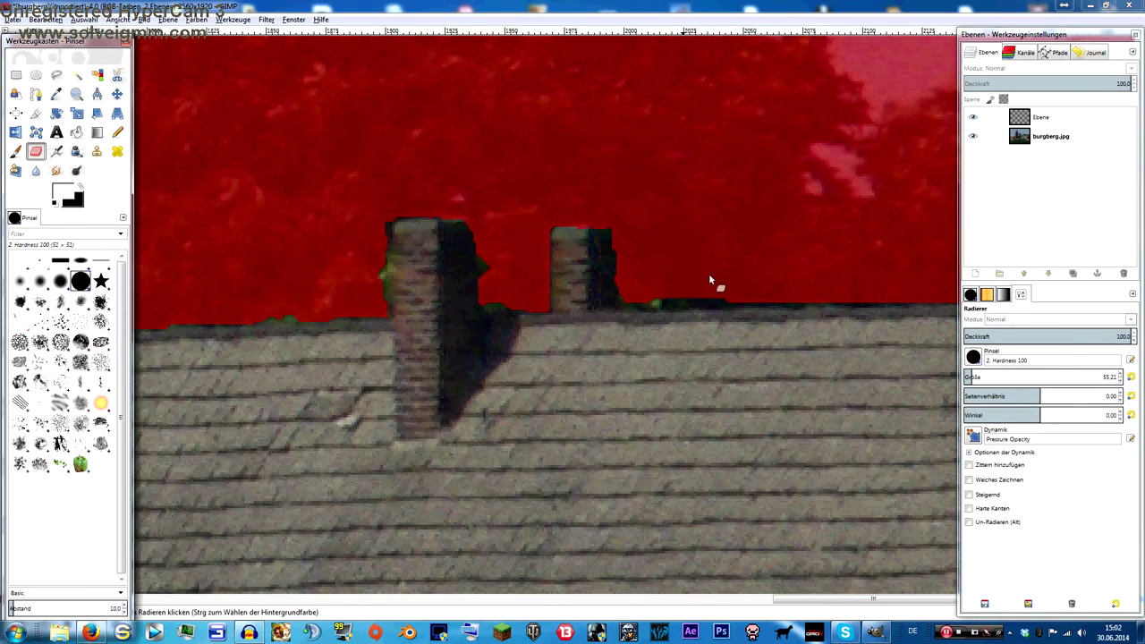
left_click(669, 244)
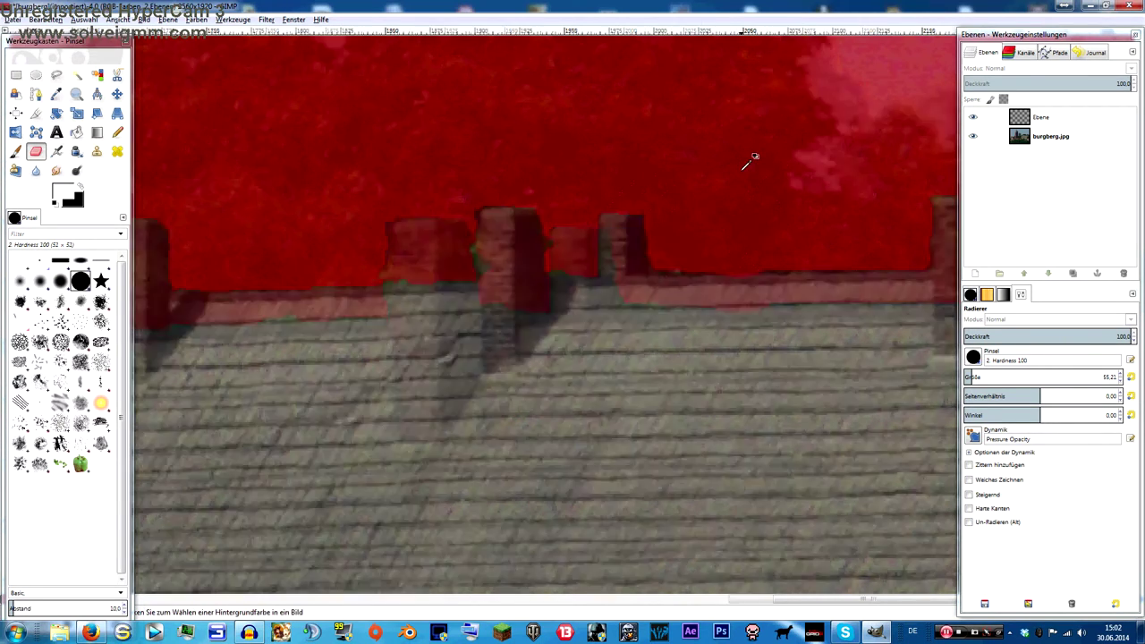
key("shift+q")
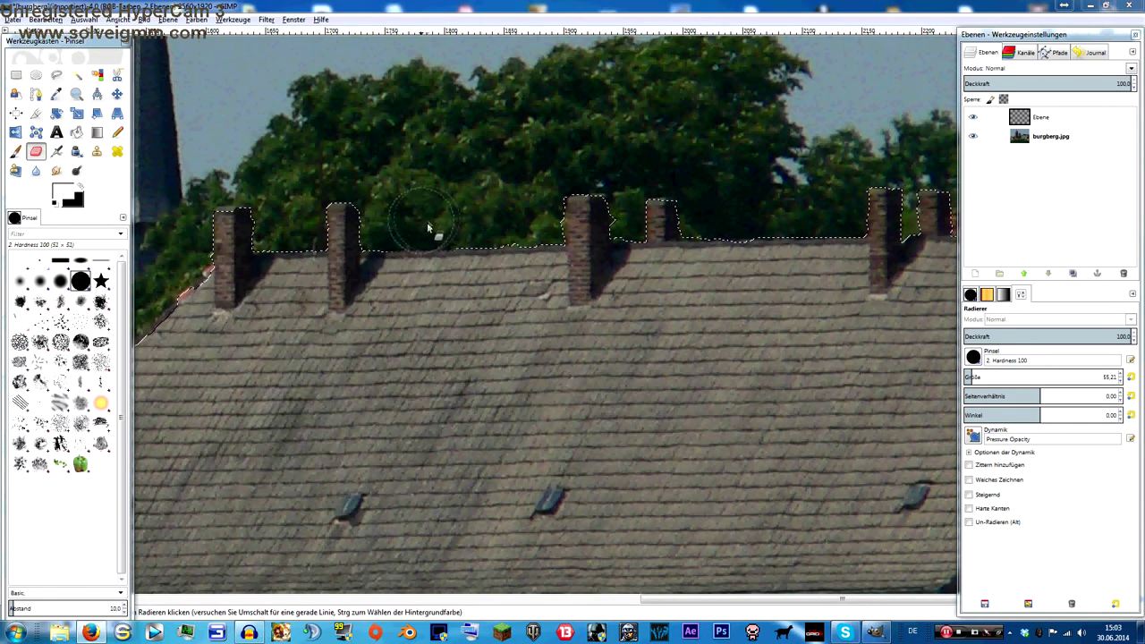
left_click(1056, 136)
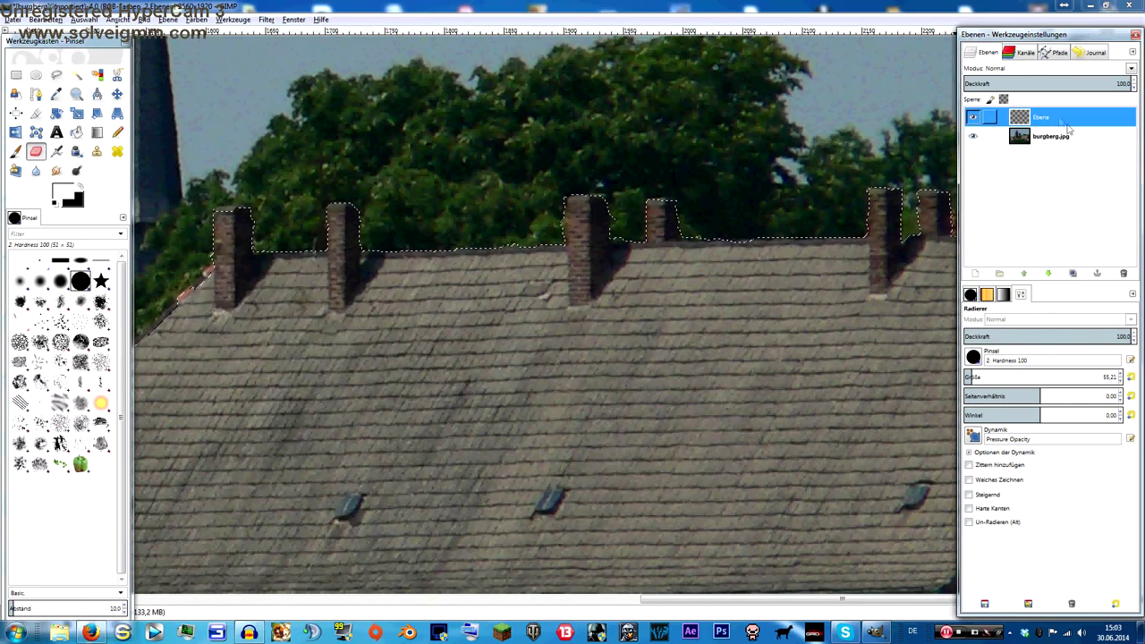
Step: Fit the whole image in the window and copy the selected castle area
key("shift+ctrl+j")
left_click(45, 19)
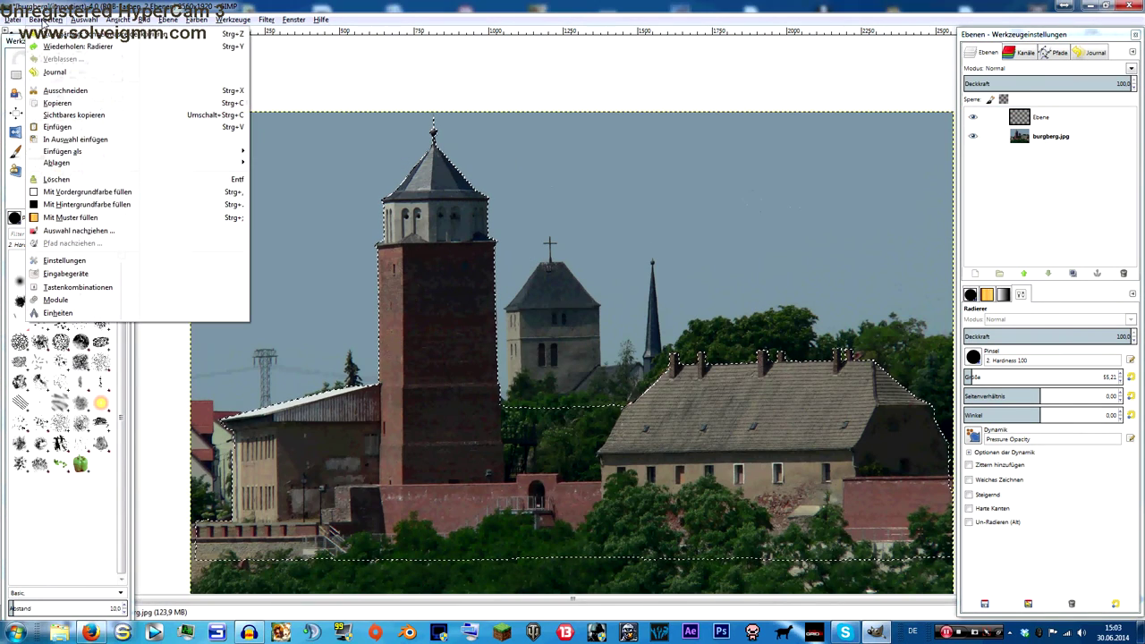
left_click(58, 103)
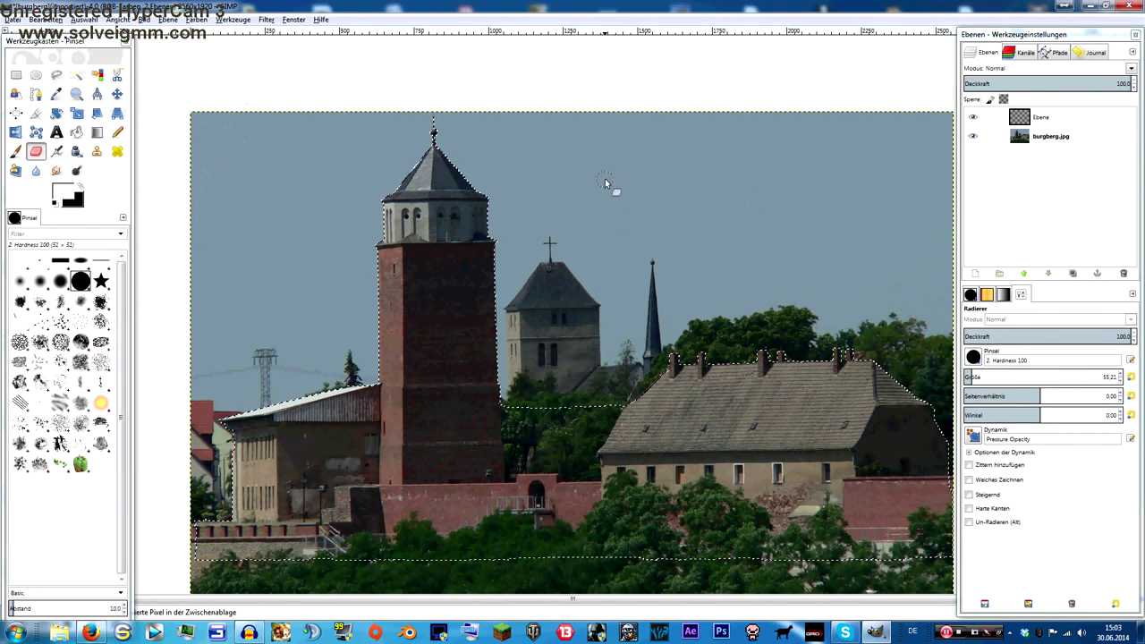
Step: Paste the castle into the Ebene layer, anchor it, and hide burgberg.jpg
left_click(1052, 118)
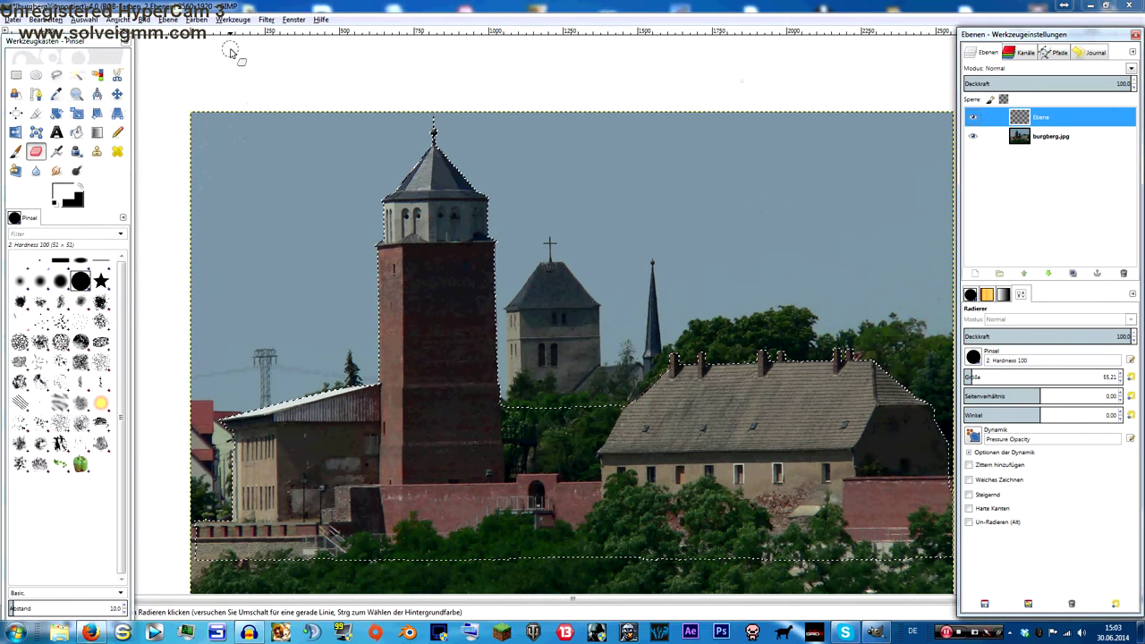
key("ctrl+v")
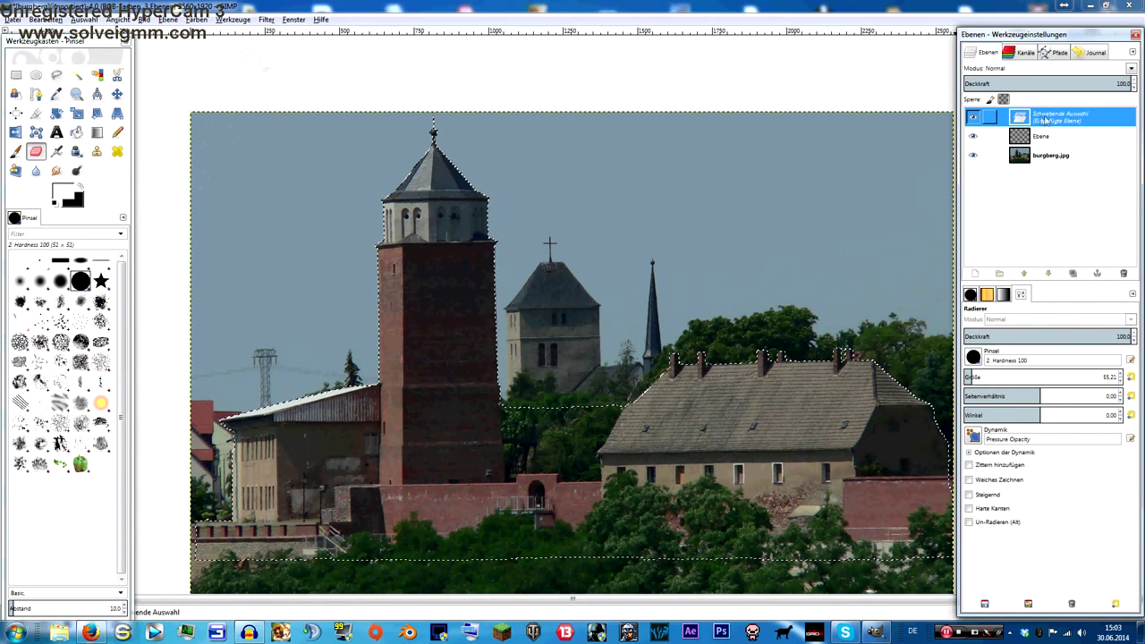
right_click(1047, 123)
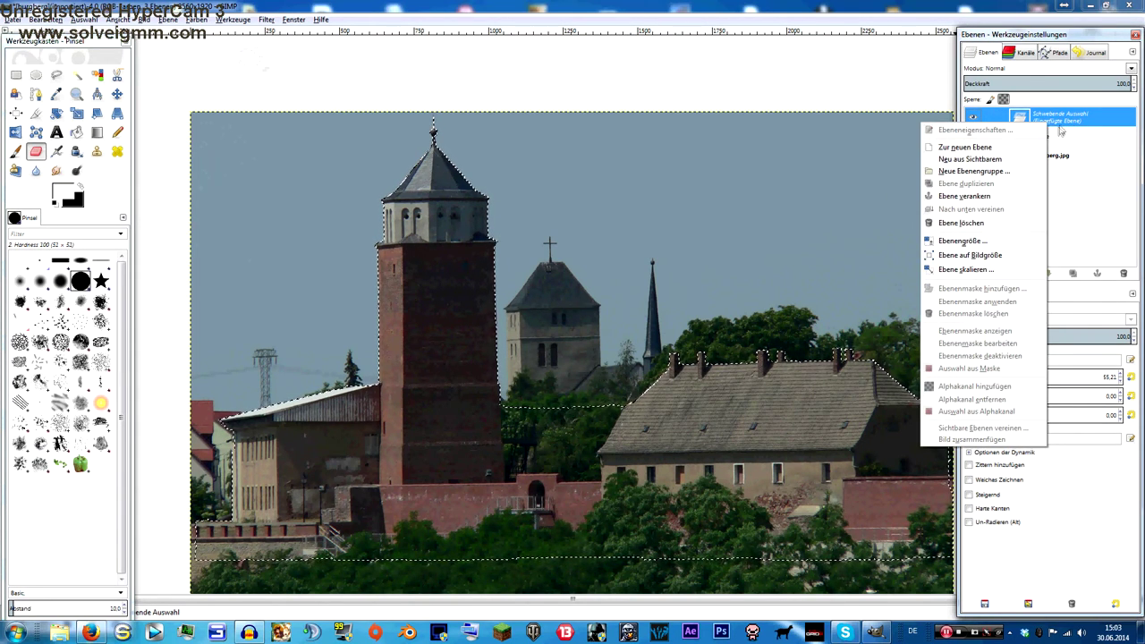
left_click(1016, 196)
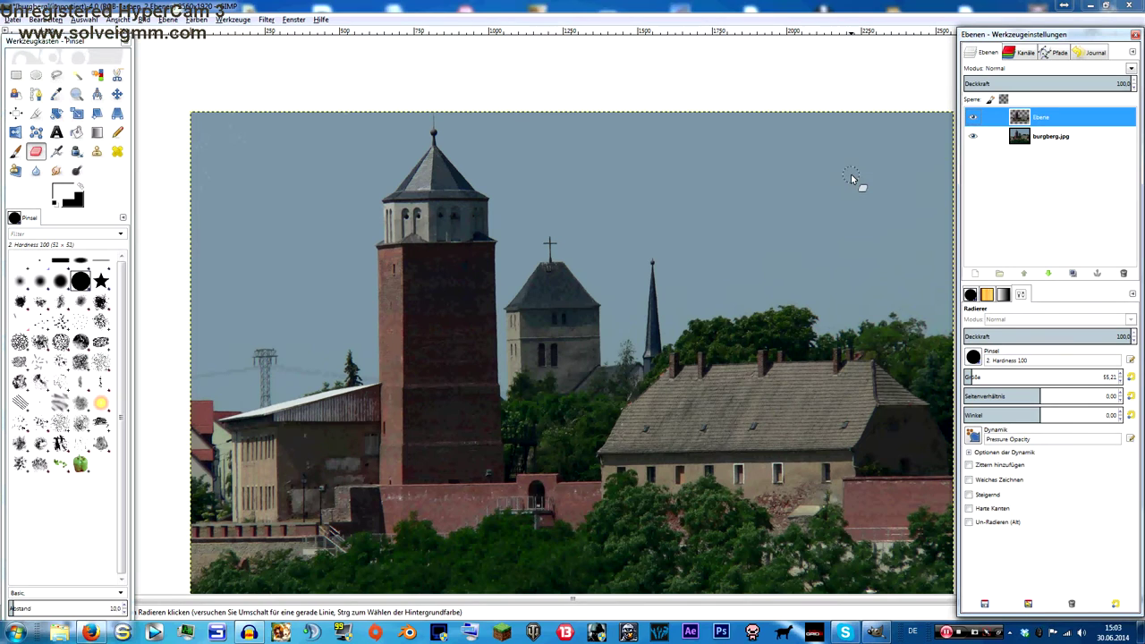
left_click(974, 137)
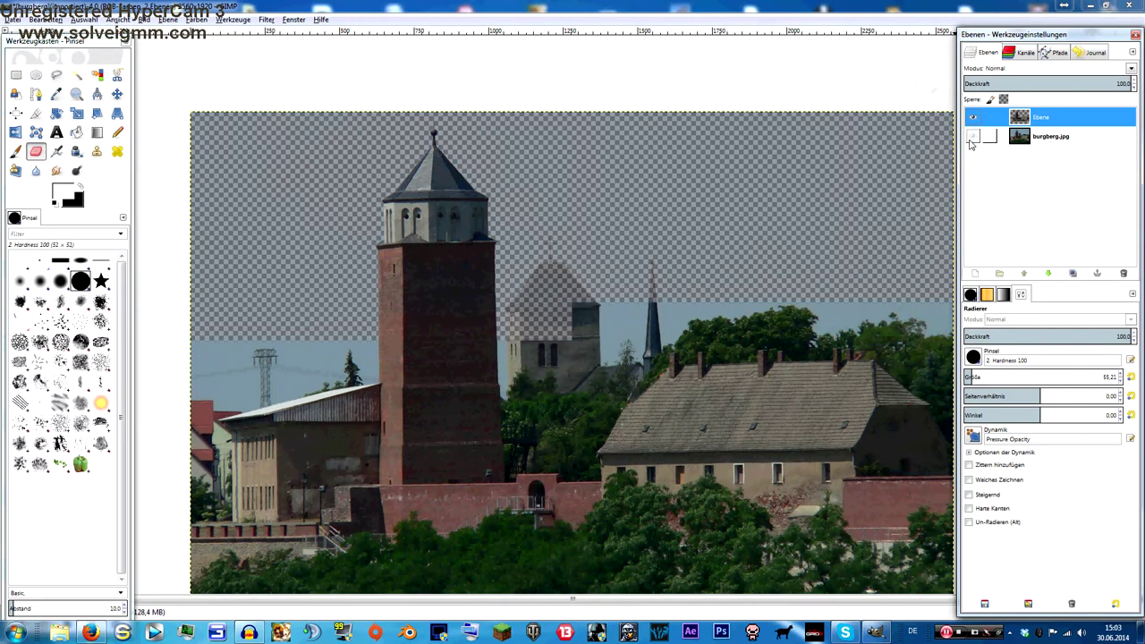
Step: Apply Alpha to Selection on the Ebene layer to select the castle cutout's shape
scroll(556, 404, "down", 2, "ctrl")
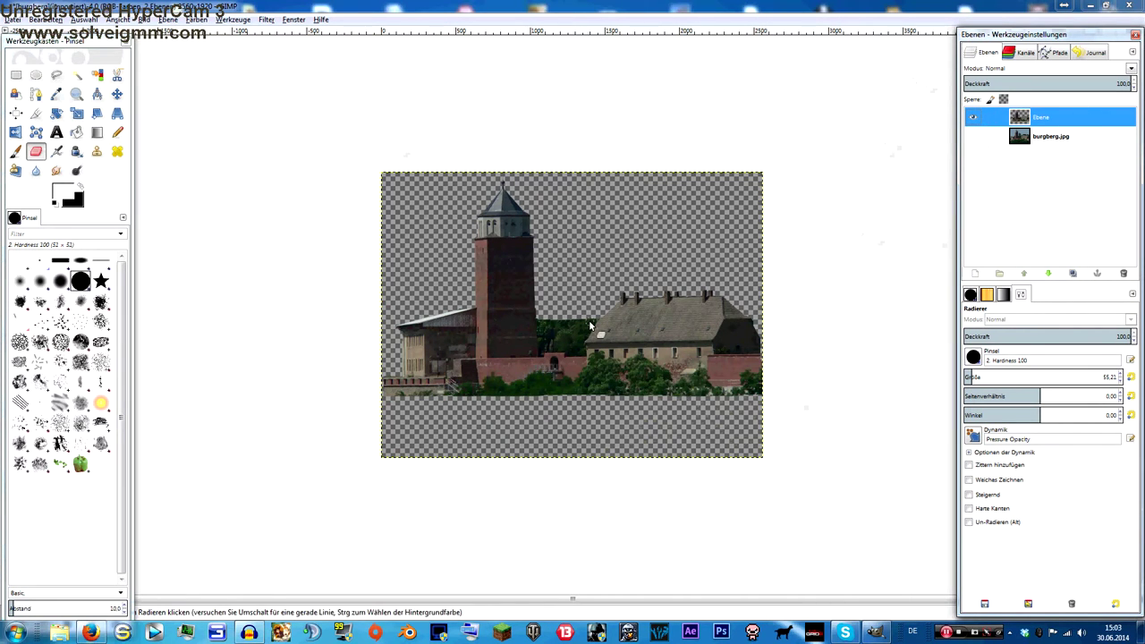
scroll(590, 326, "up", 2, "ctrl")
right_click(1057, 118)
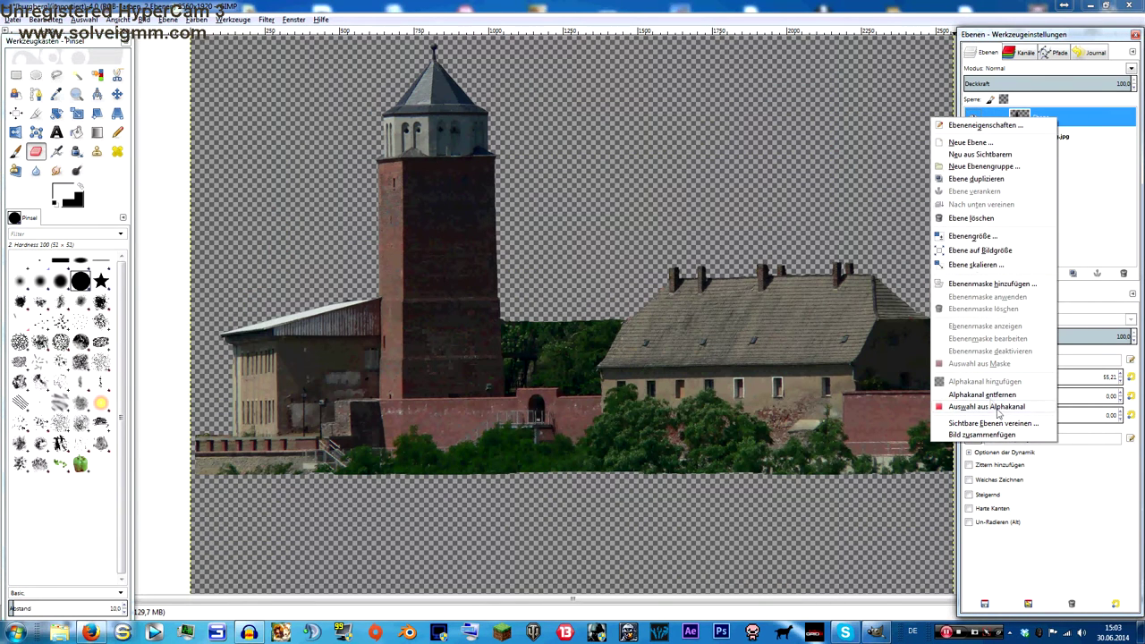
left_click(1011, 407)
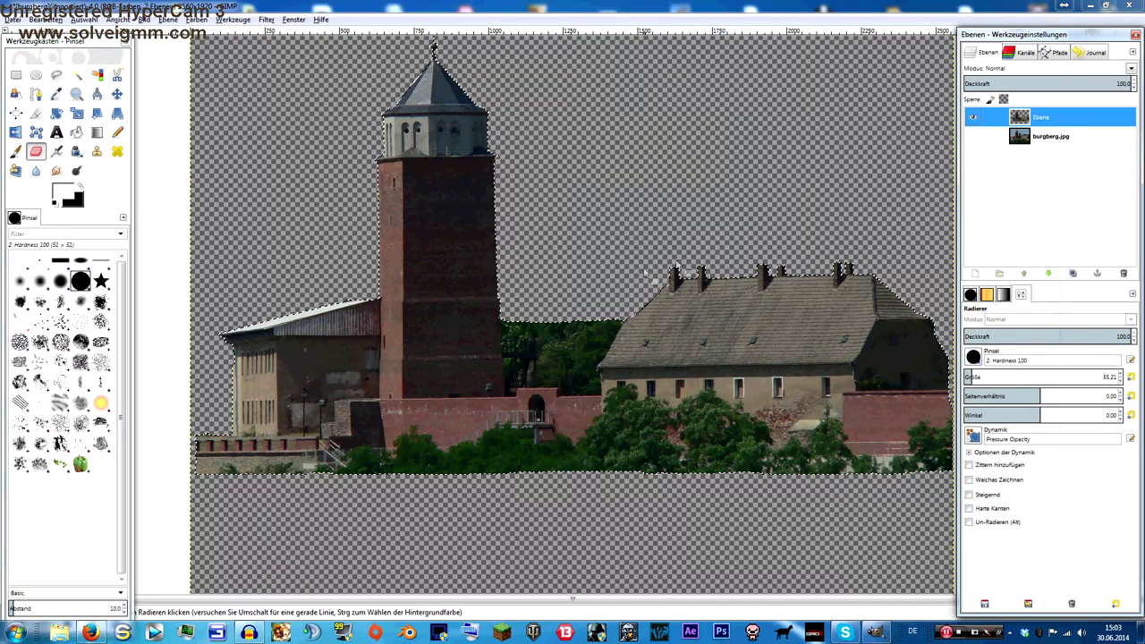
left_click(84, 18)
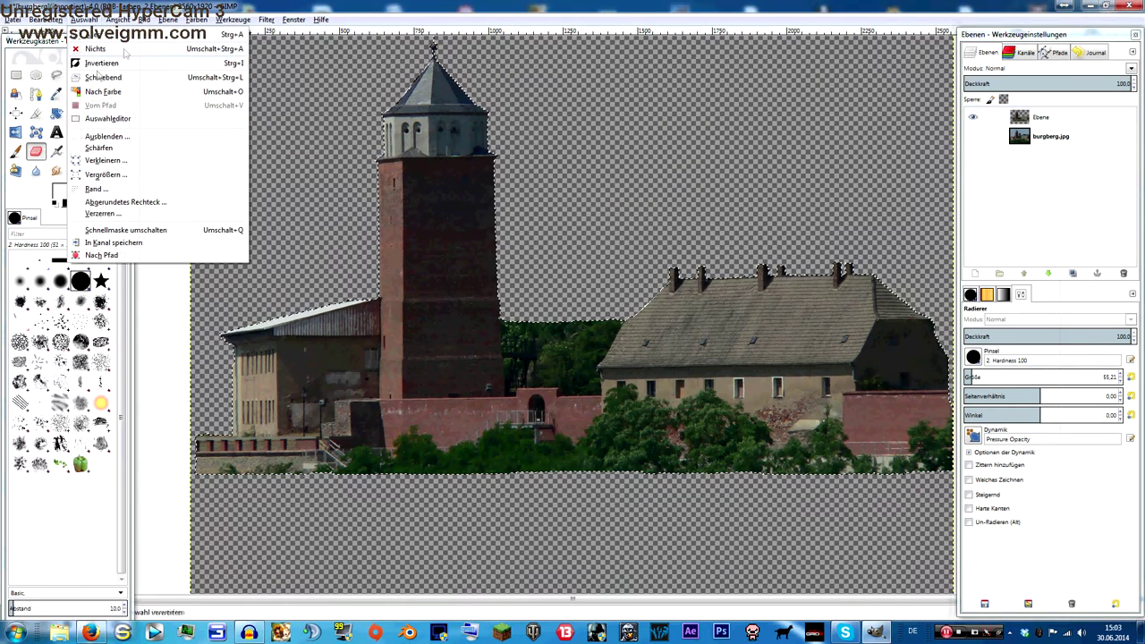
Step: Grow the castle selection by a few pixels and zoom in on its edge
left_click(105, 175)
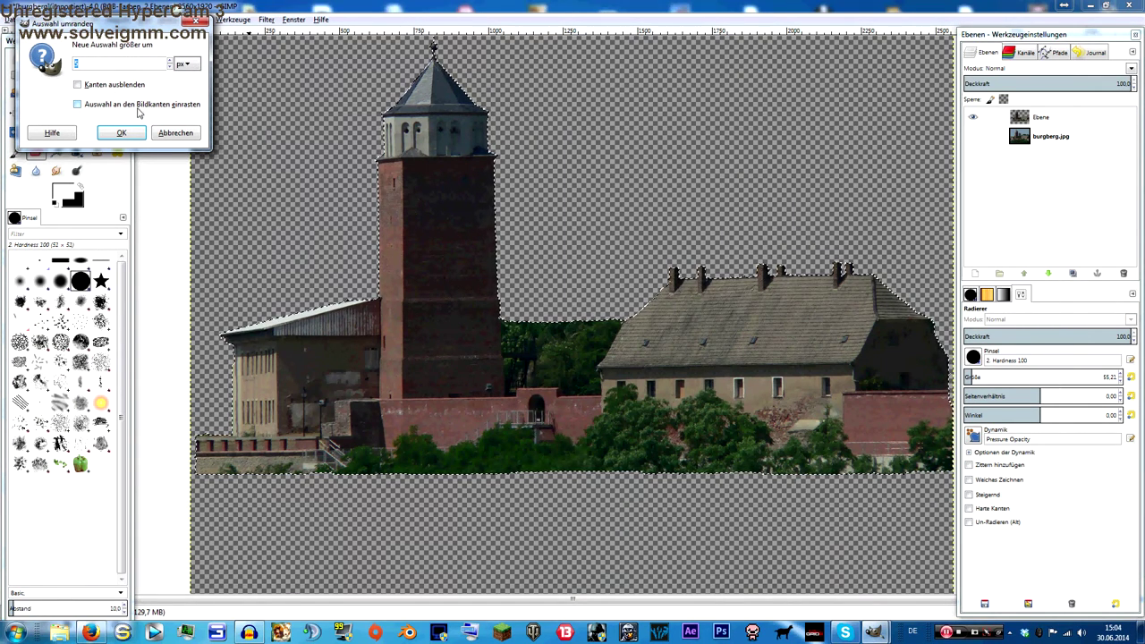
left_click(128, 136)
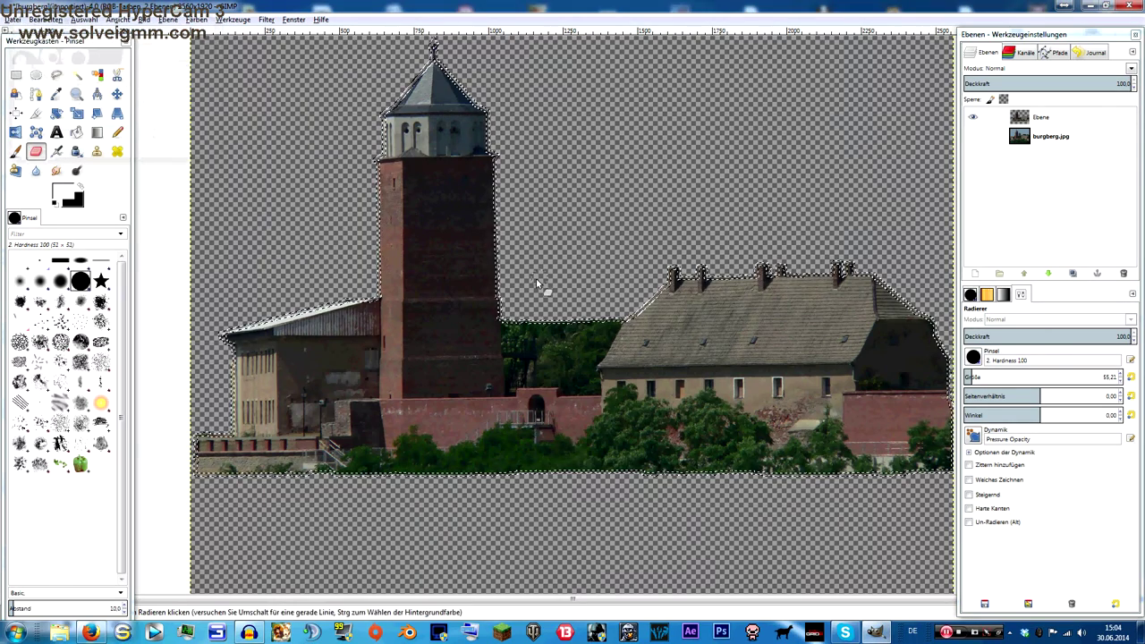
scroll(564, 331, "up", 5)
scroll(580, 391, "up", 2)
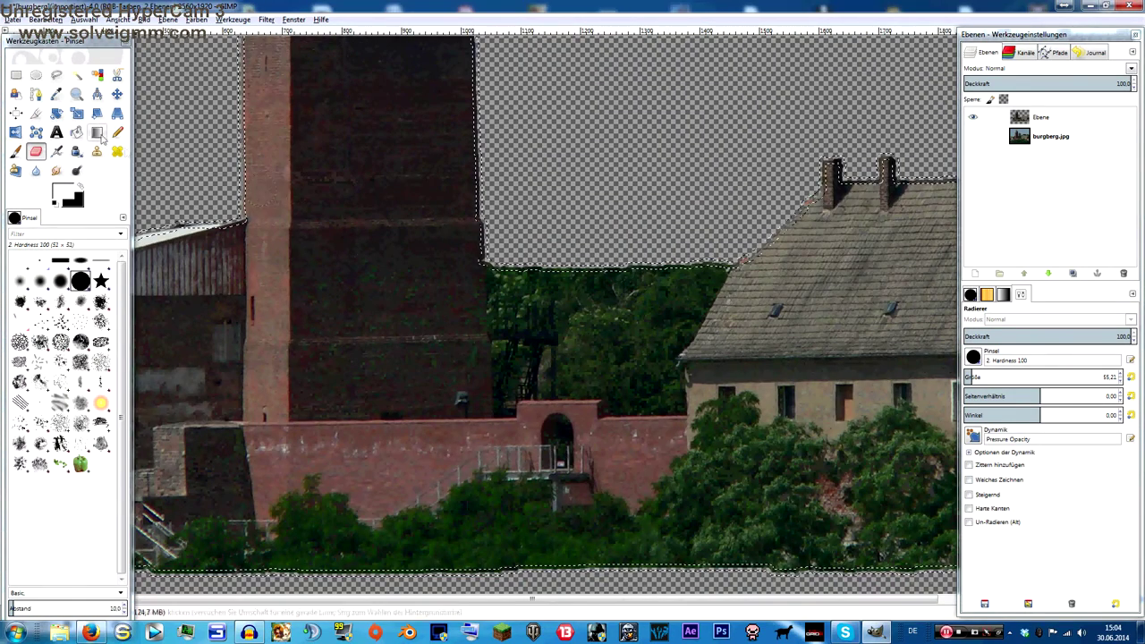
Step: Bucket-fill the transparent edge strip black using fill-similar-colours mode
left_click(77, 133)
left_click(81, 188)
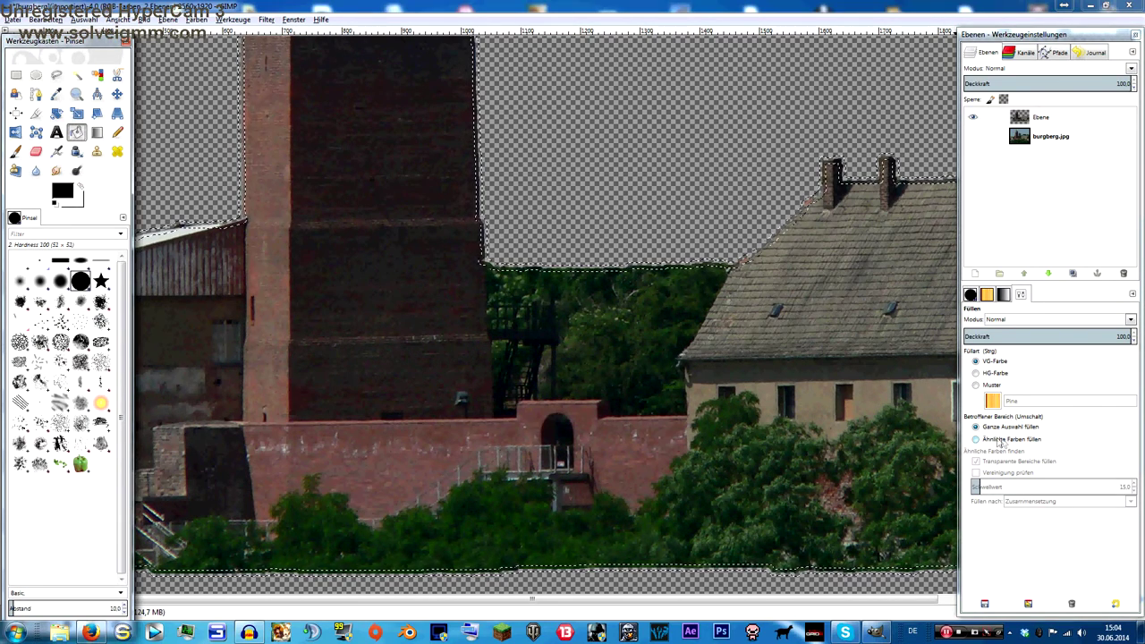
left_click(976, 439)
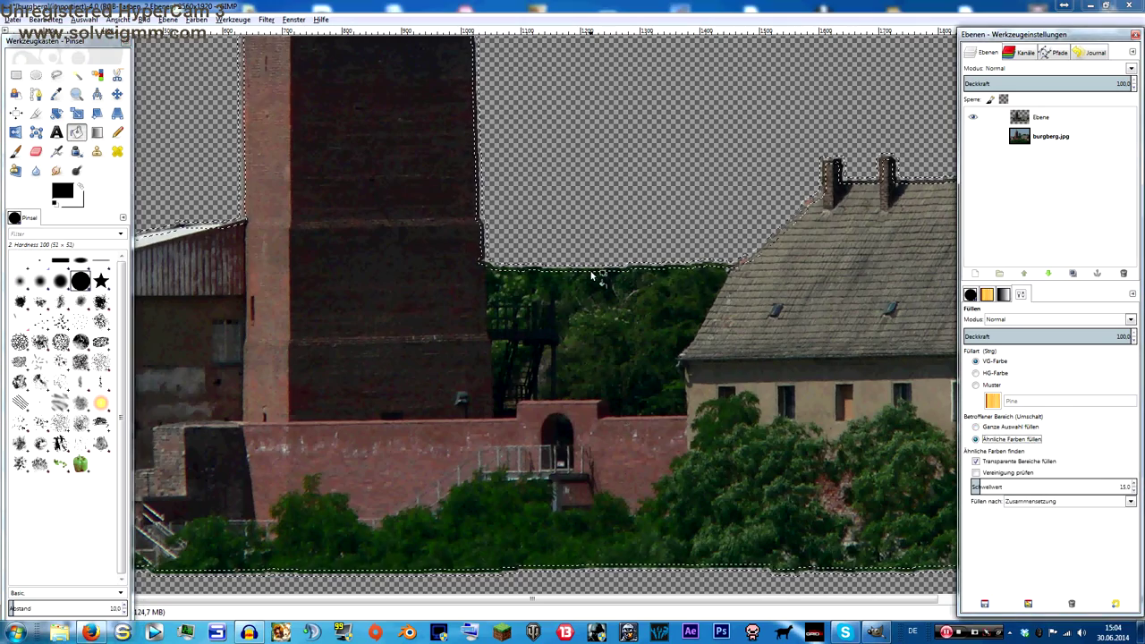
scroll(581, 269, "up", 4)
left_click(553, 246)
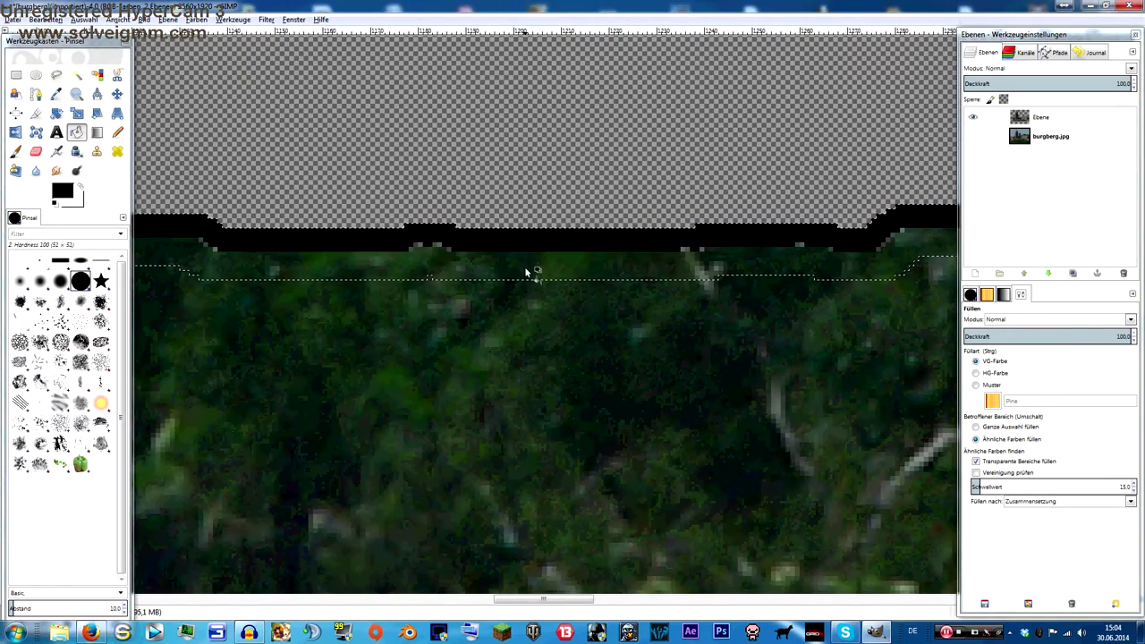
left_click(547, 269)
scroll(572, 269, "down", 3)
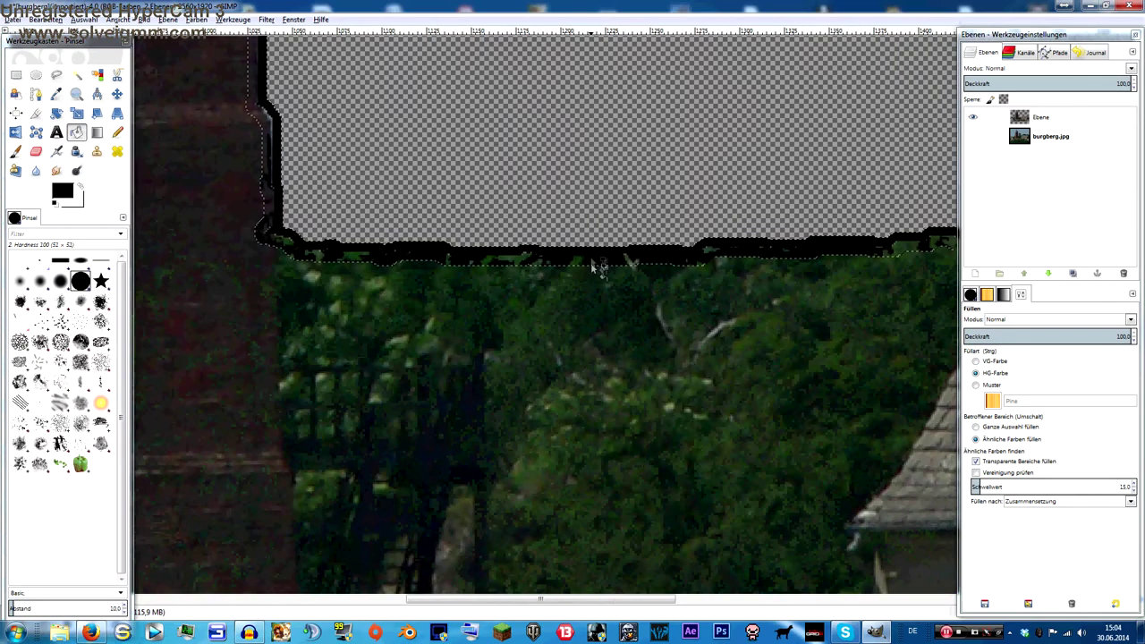
Step: Fill the whole selection along the ragged edge band with solid black
key("shift")
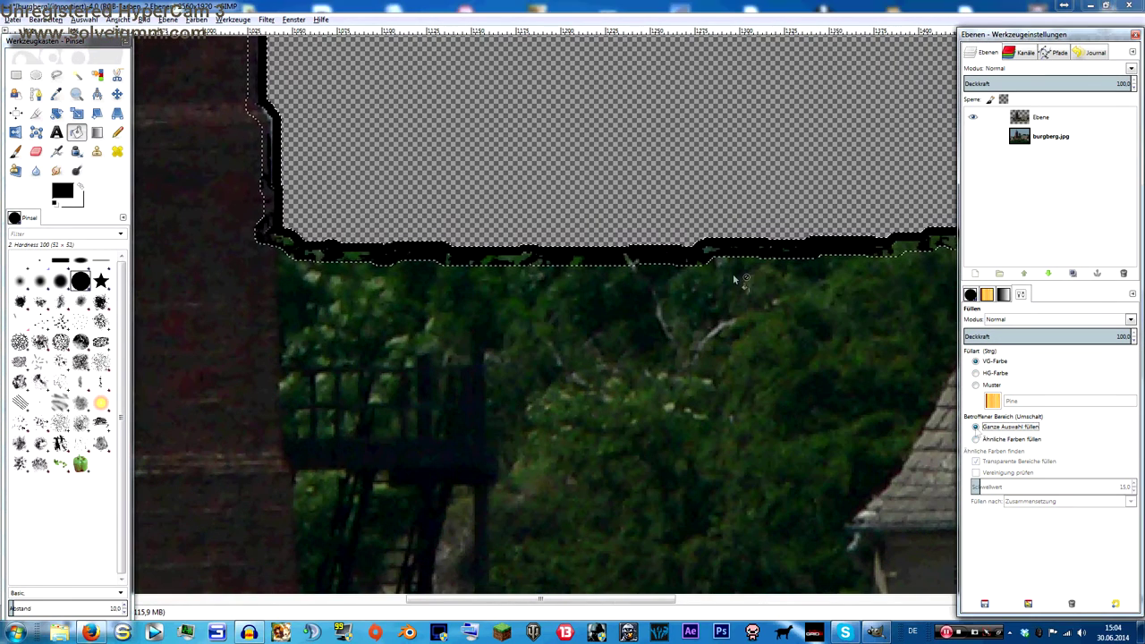
left_click(624, 255)
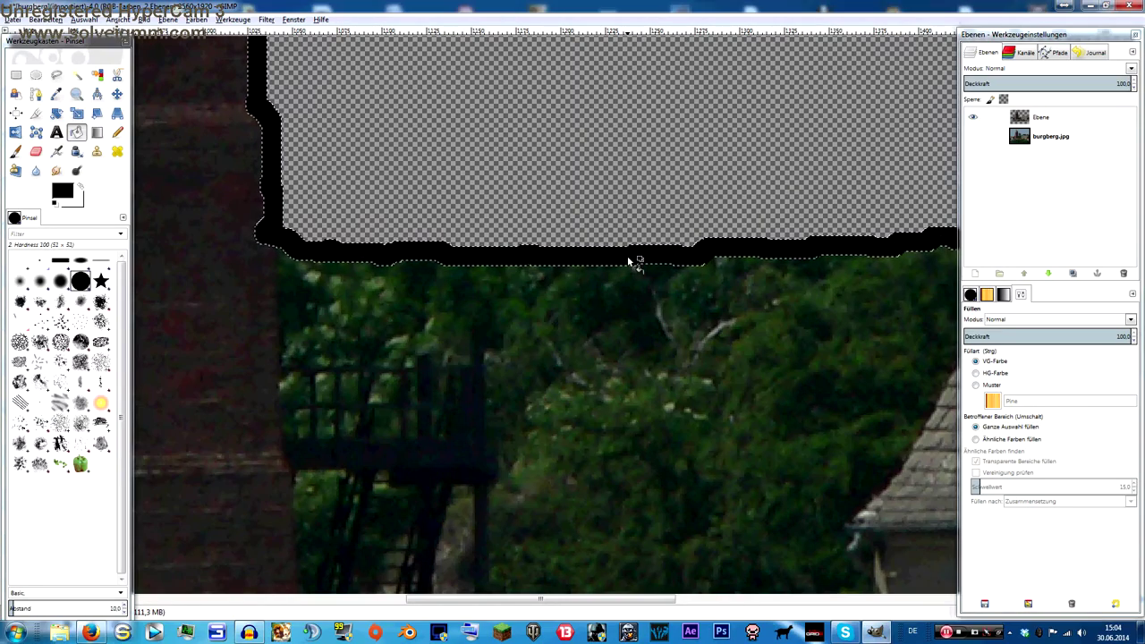
scroll(628, 260, "down", 2)
scroll(628, 259, "down", 2)
scroll(628, 259, "down", 3)
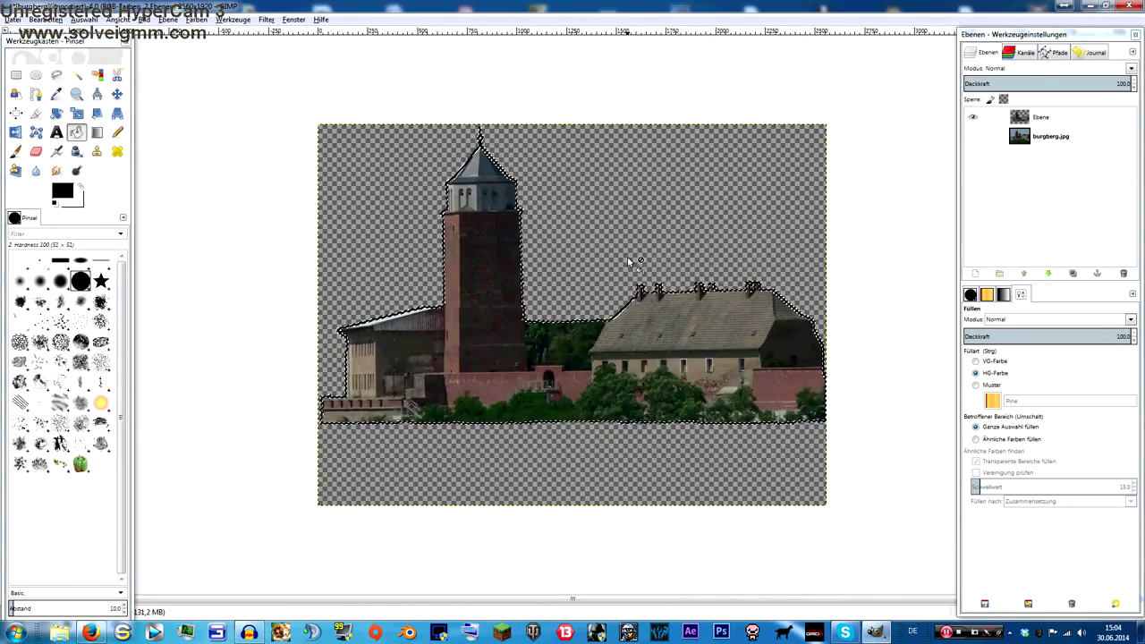
scroll(627, 256, "up", 3)
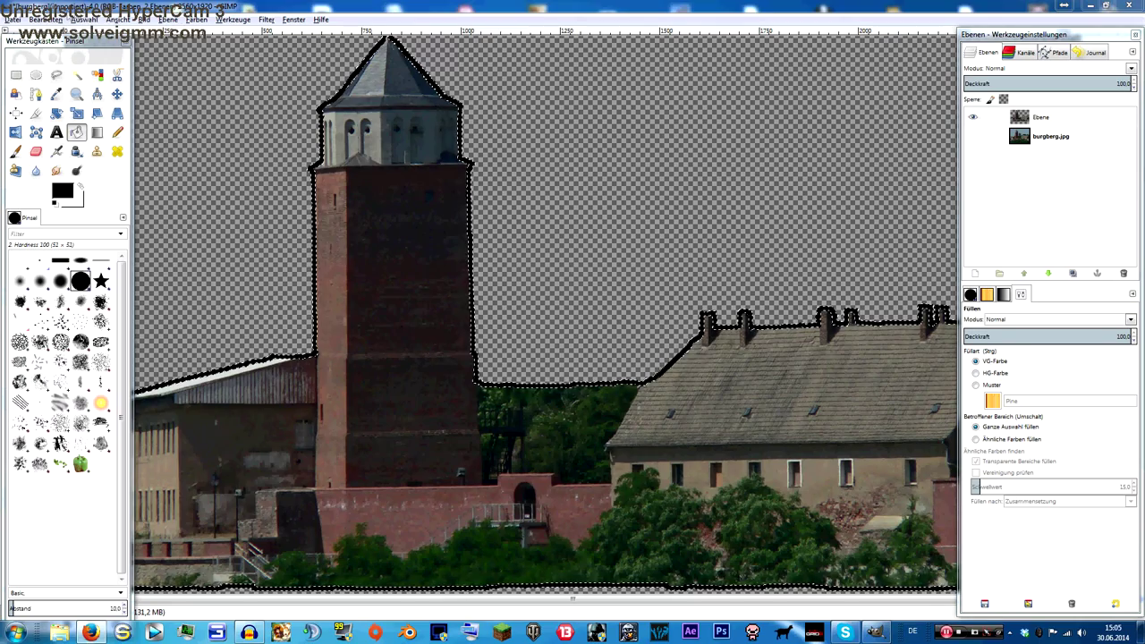
Step: Invert the selection and delete the castle pixels, leaving only the black outline
left_click(84, 18)
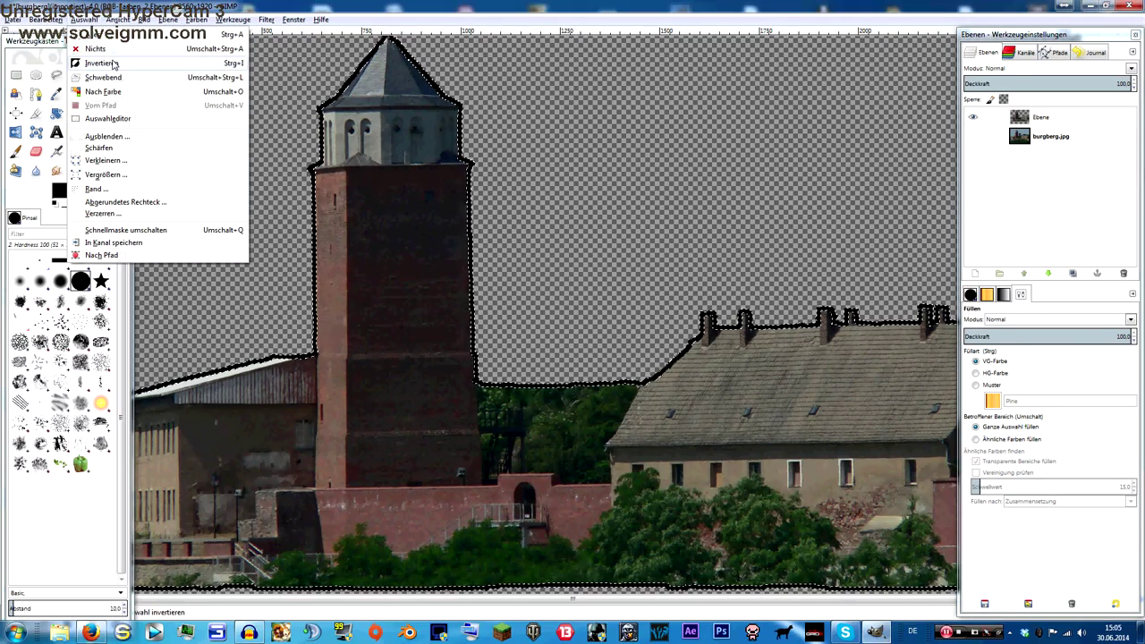
left_click(231, 65)
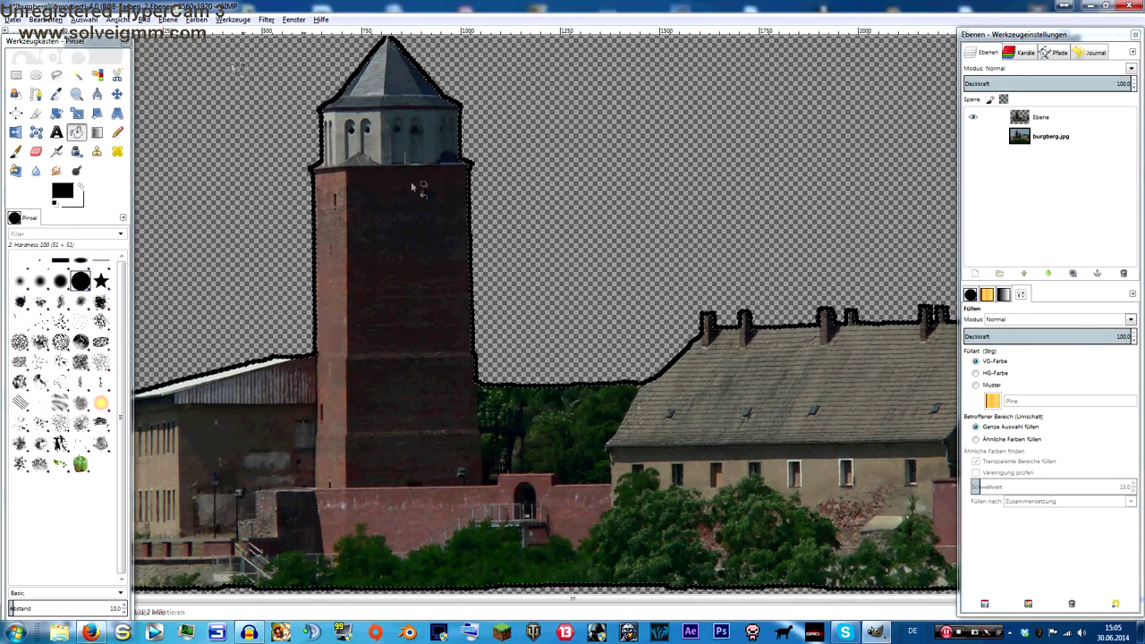
scroll(560, 332, "down", 1)
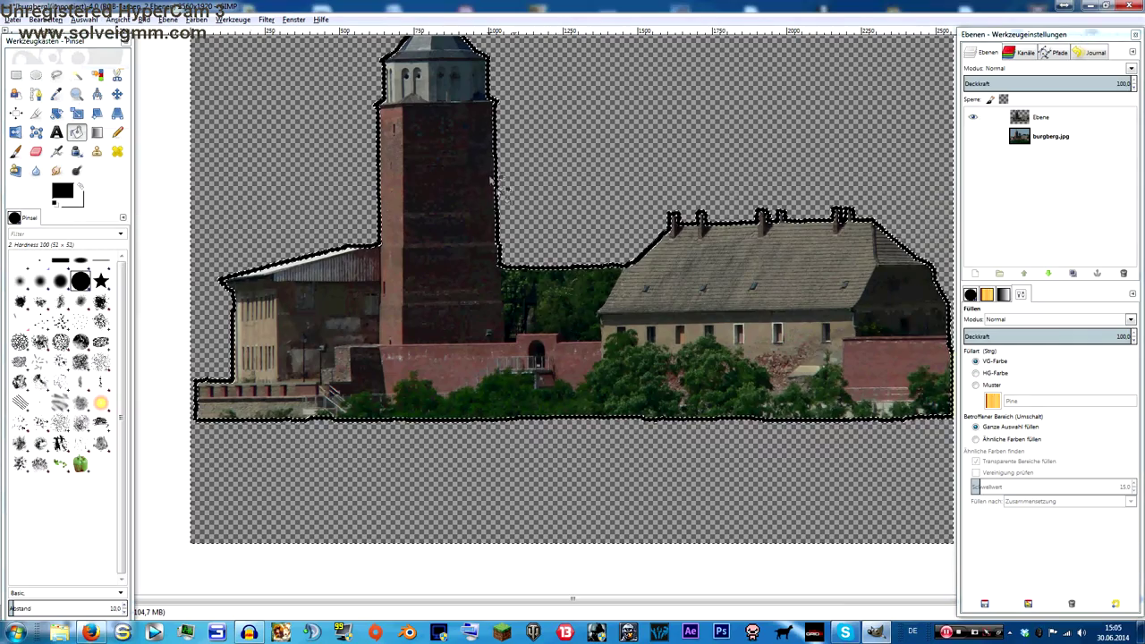
key("Delete")
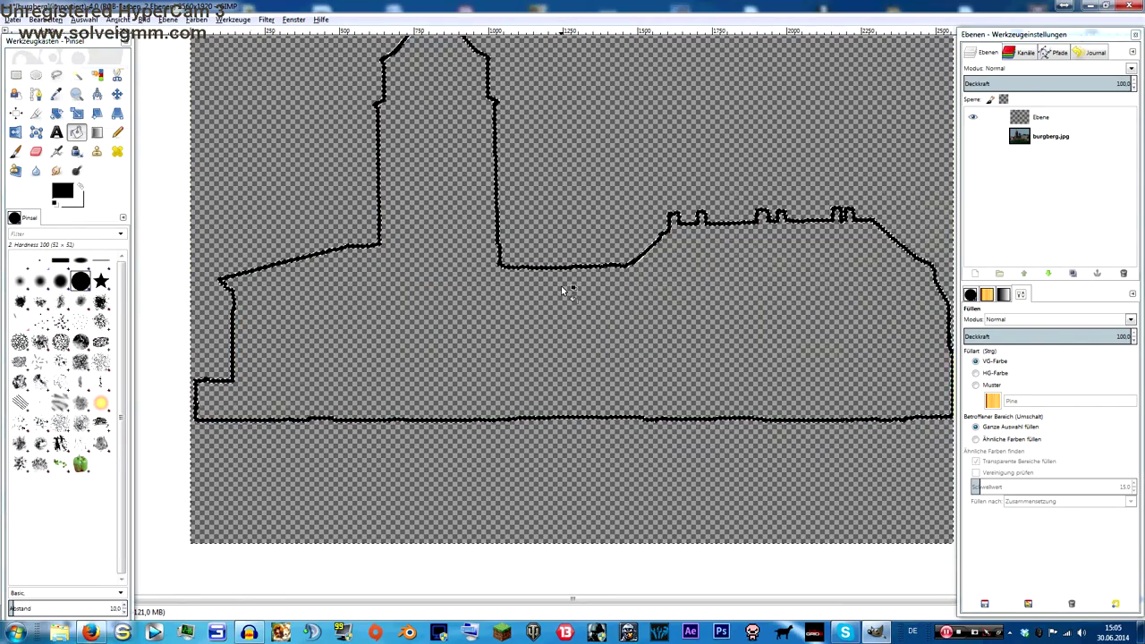
left_click_drag(643, 236, 616, 305)
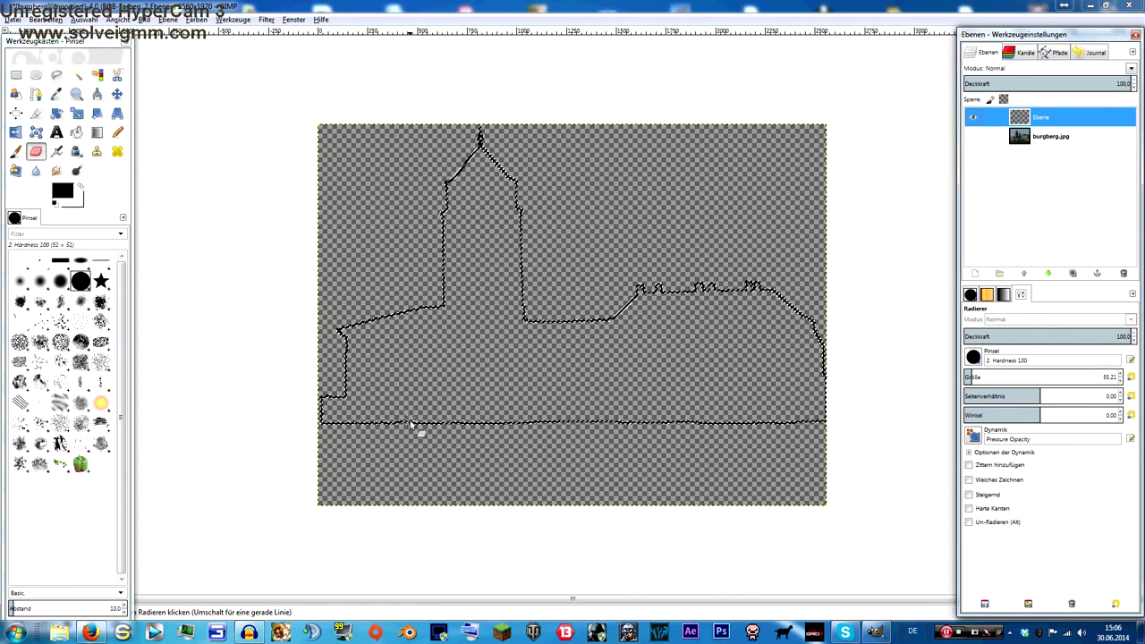
Step: Erase the first sections of the stray horizontal line below the castle outline
scroll(419, 432, "up", 2, "ctrl")
scroll(417, 434, "up", 2, "ctrl")
left_click_drag(418, 435, 440, 435)
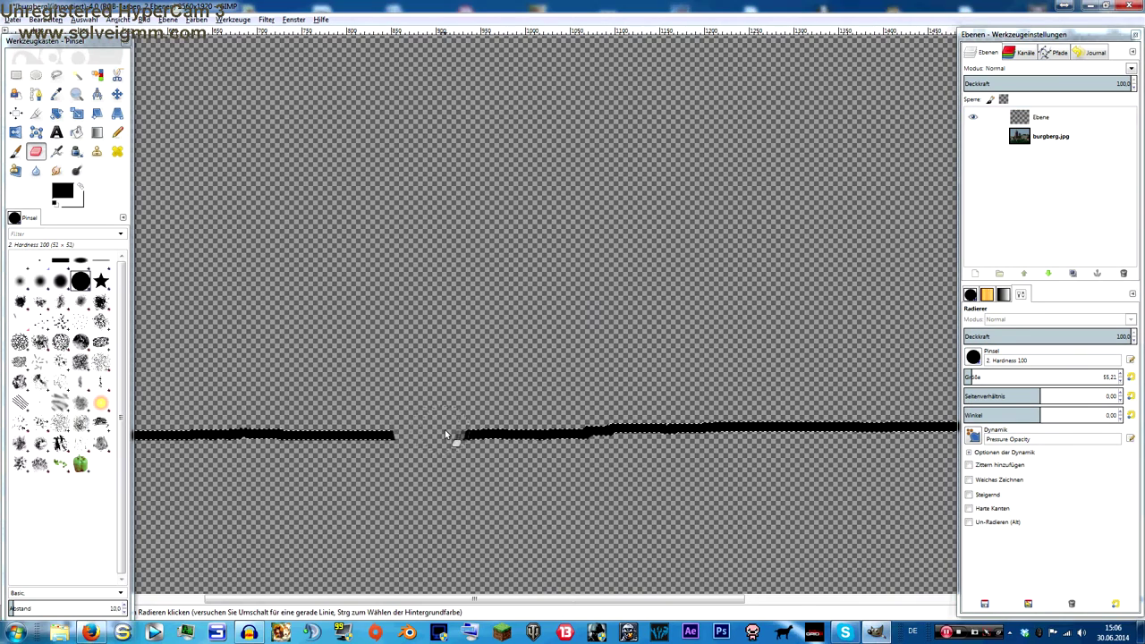
left_click(64, 191)
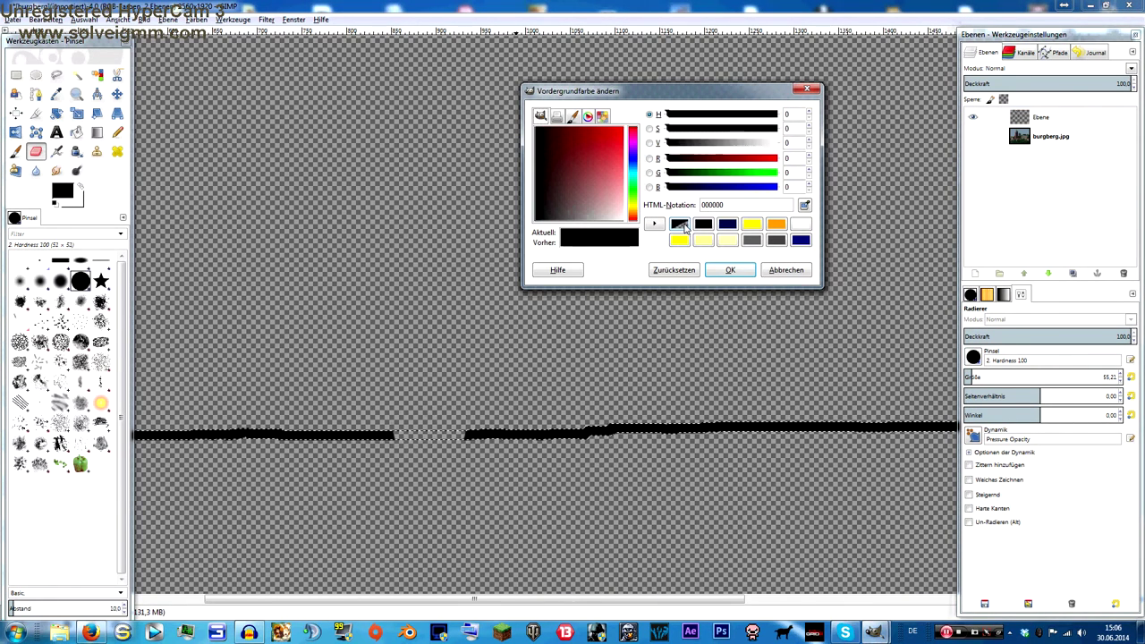
left_click(730, 269)
left_click_drag(461, 435, 726, 435)
scroll(537, 434, "down", 2)
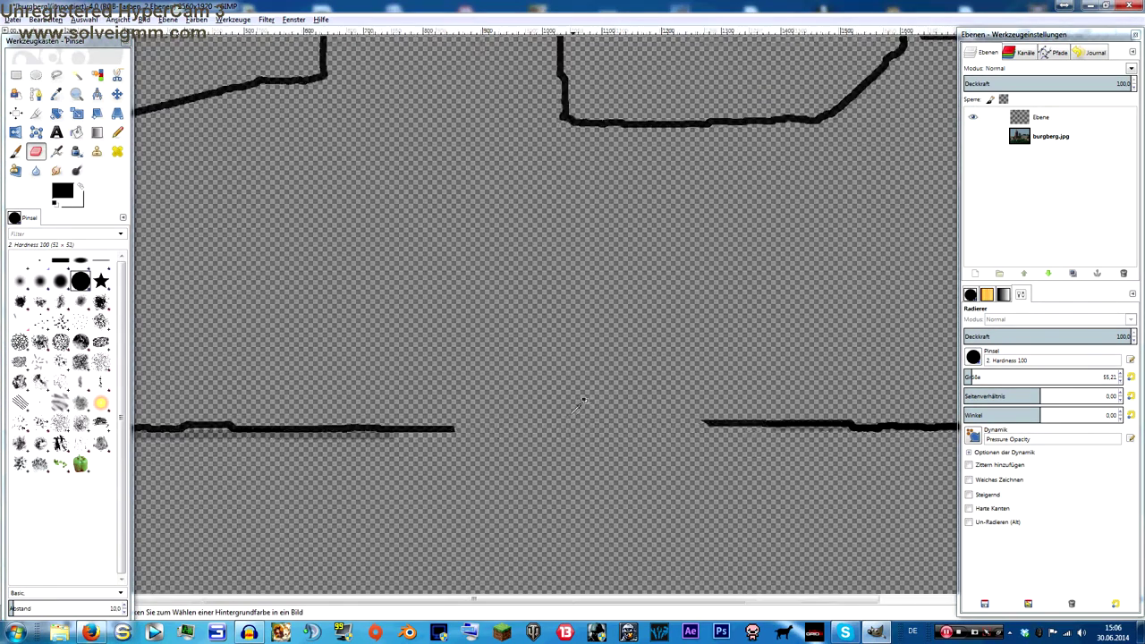
scroll(483, 432, "down", 2)
left_click_drag(483, 433, 326, 426)
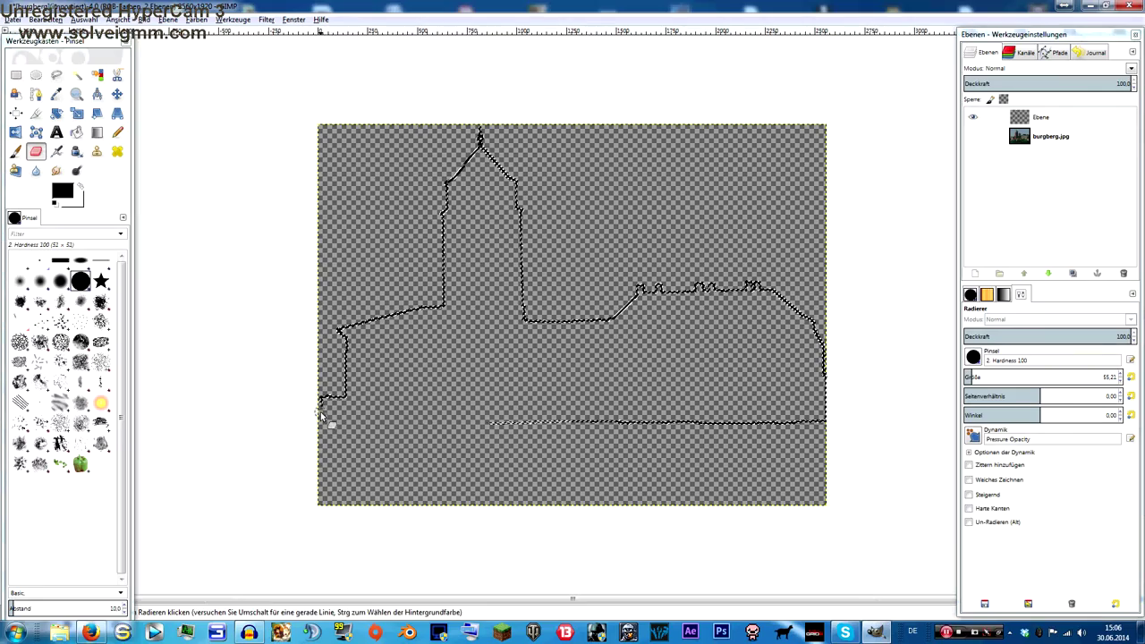
Step: Erase the stray horizontal black stroke across its full width
scroll(296, 402, "up", 2)
scroll(260, 389, "up", 2)
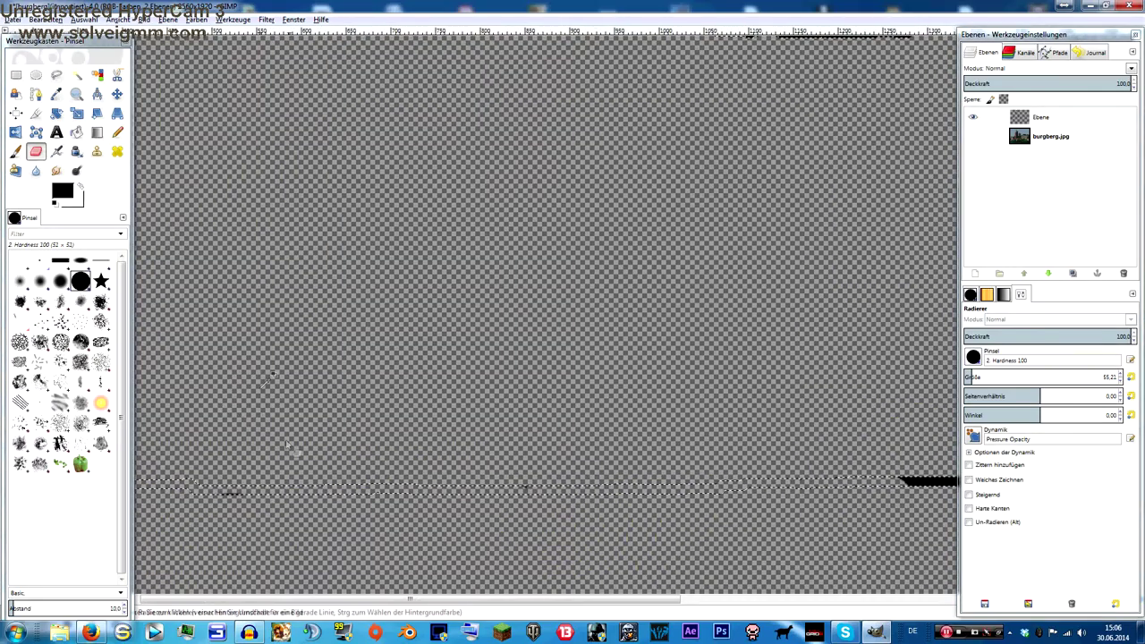
scroll(435, 478, "down", 2)
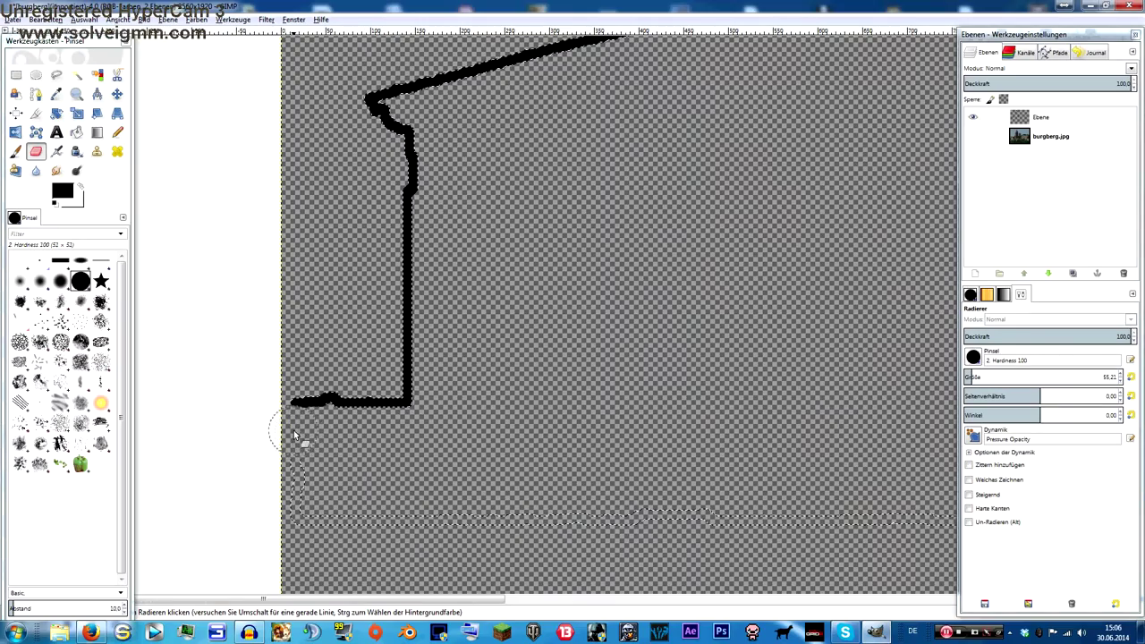
scroll(707, 448, "right", 2)
scroll(707, 439, "right", 1)
scroll(707, 429, "right", 2)
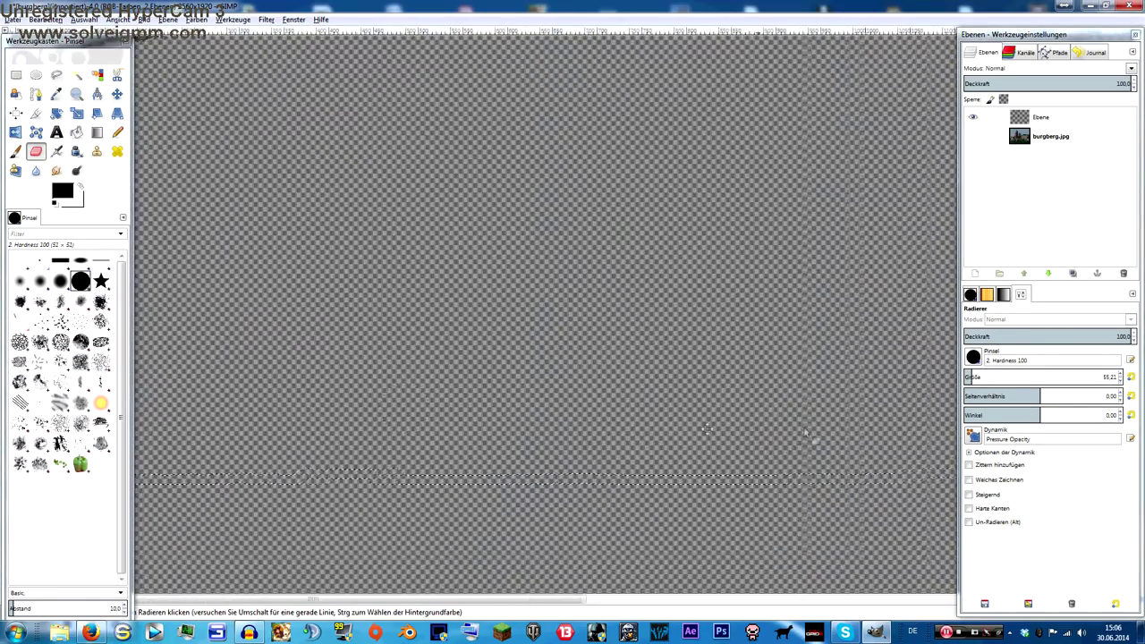
scroll(706, 429, "left", 2)
scroll(724, 421, "left", 2)
scroll(725, 422, "left", 2)
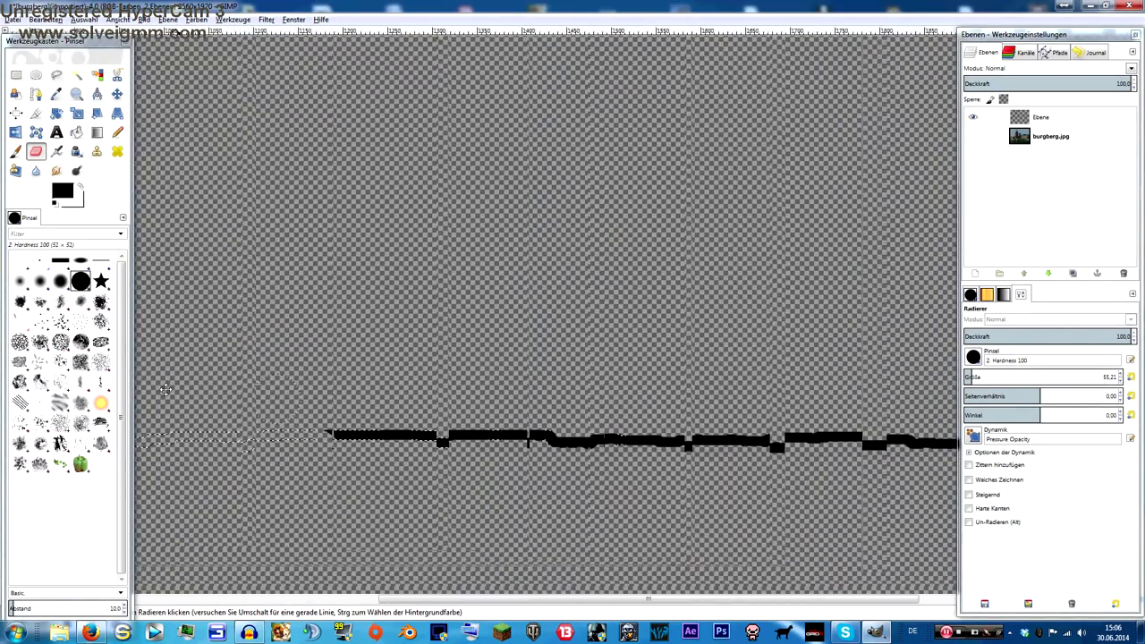
scroll(166, 389, "right", 1)
left_click_drag(206, 434, 897, 429)
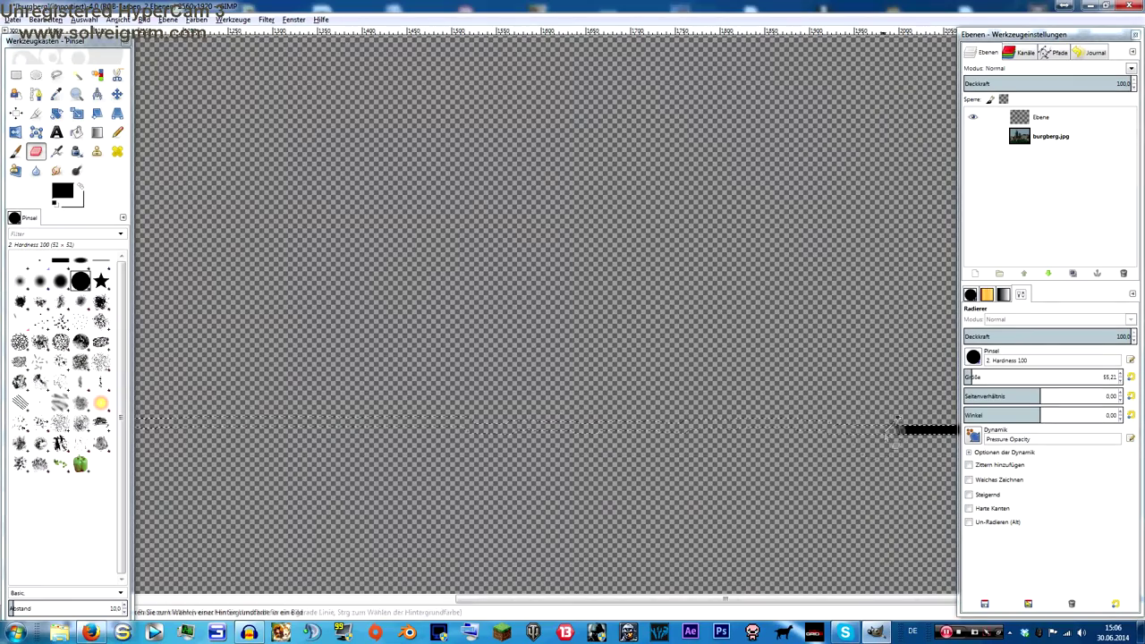
Step: Erase the stroke's remaining end and centre the whole image in view
scroll(897, 429, "down", 1)
scroll(897, 429, "down", 1)
scroll(665, 443, "right", 2)
mouse_move(665, 443)
left_mouse_down()
mouse_move(820, 440)
mouse_move(825, 391)
left_mouse_up()
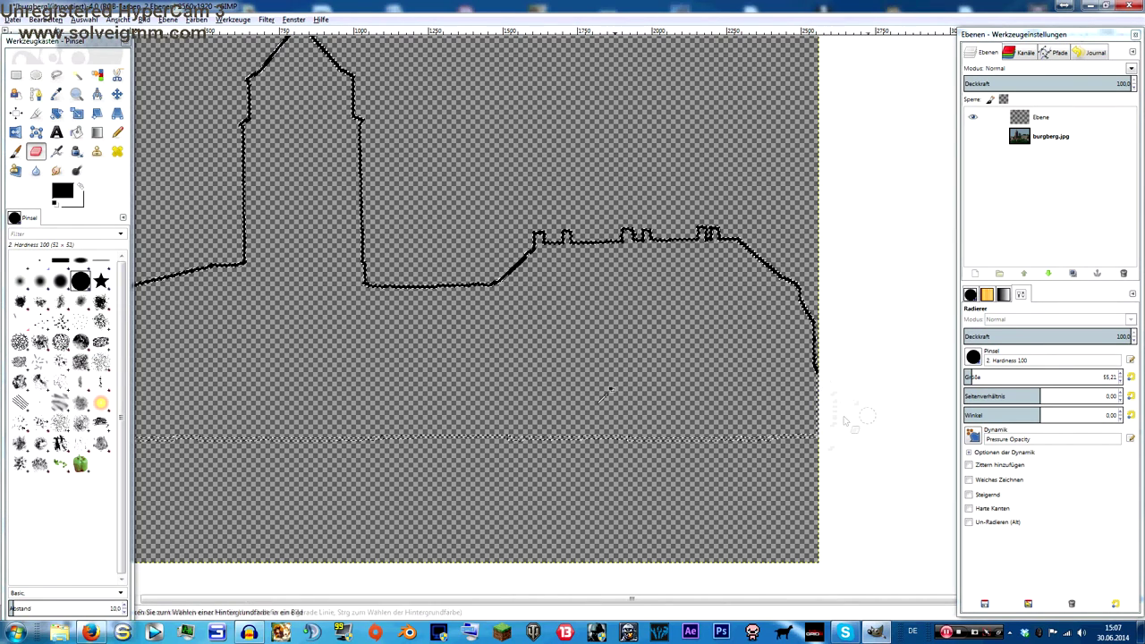
scroll(593, 392, "down", 1)
left_click_drag(392, 378, 444, 362)
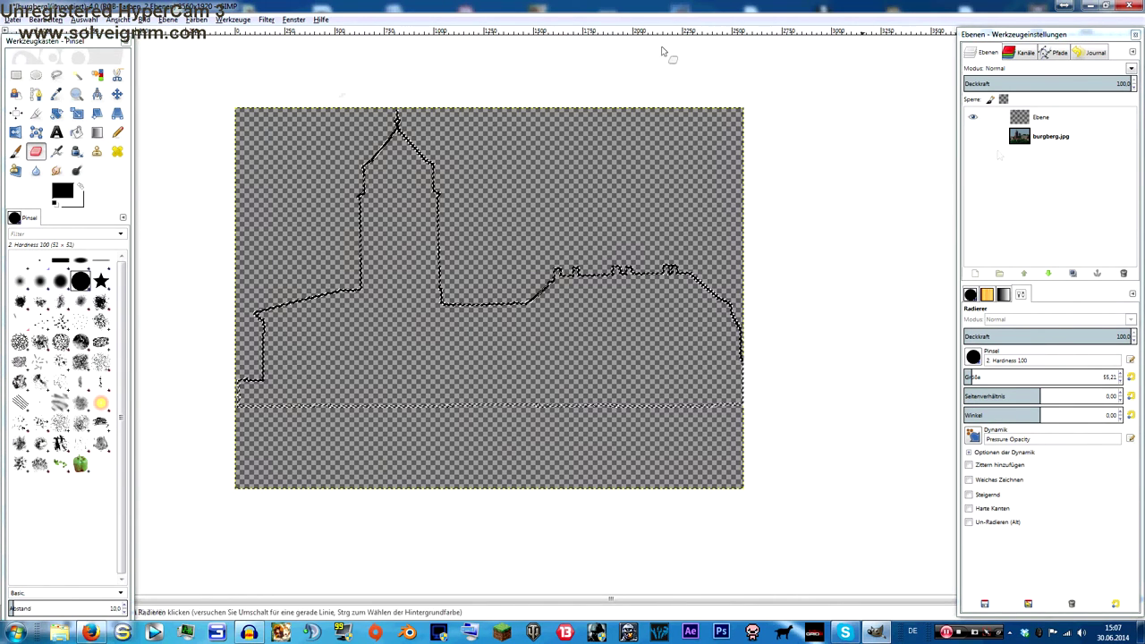
left_click(167, 19)
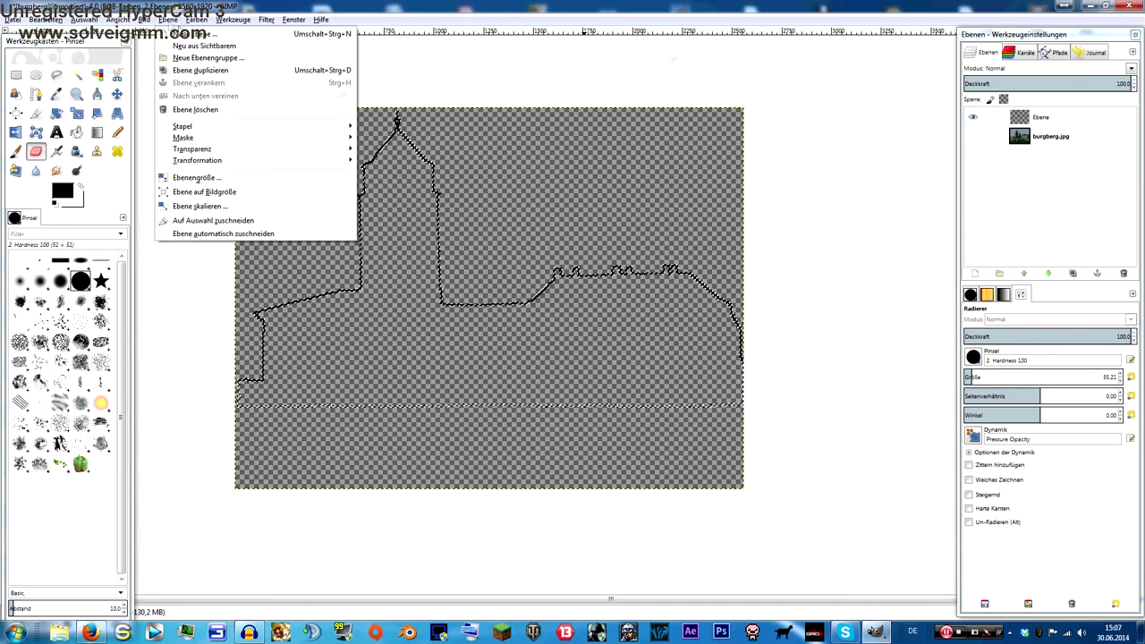
Step: Add a new transparent layer named Ebene #1
left_click(183, 41)
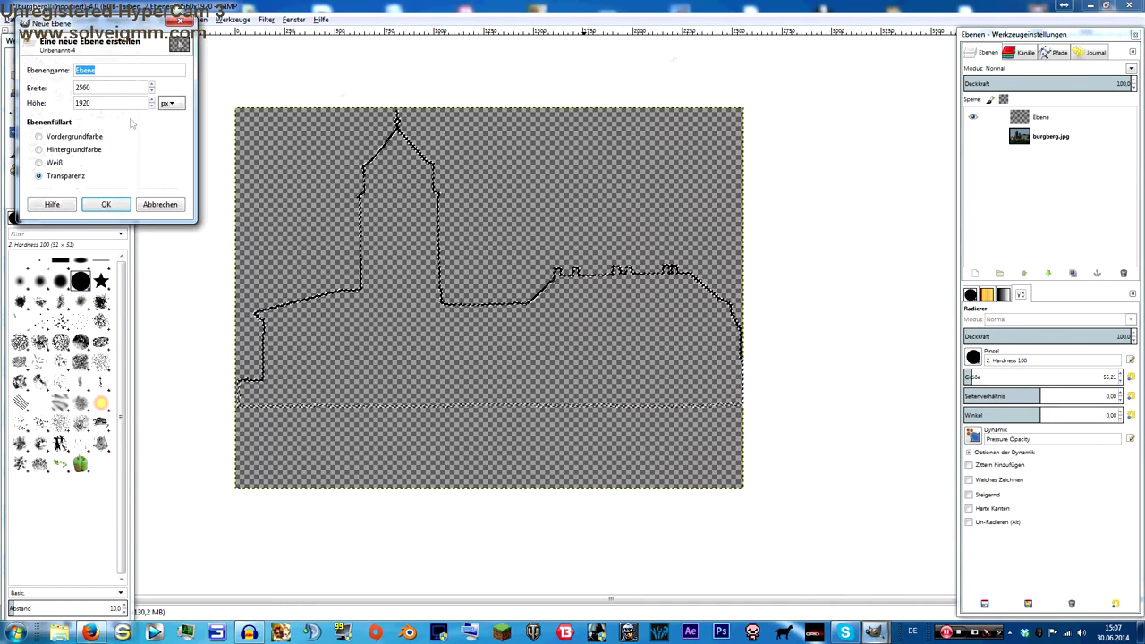
left_click(100, 205)
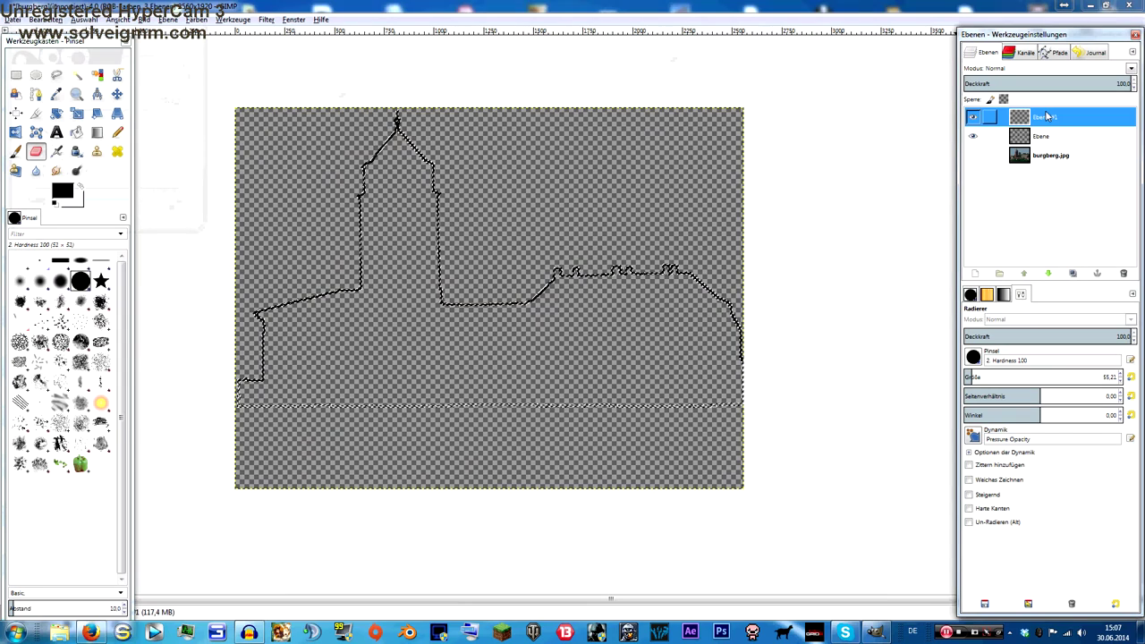
key("g")
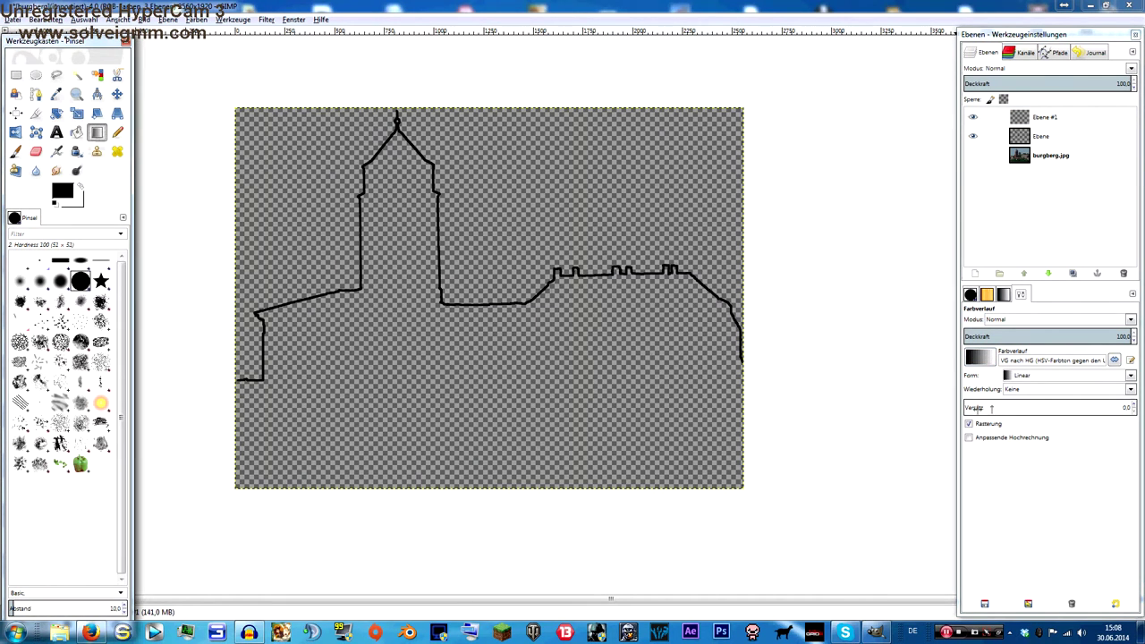
Step: Try a clockwise-hue foreground-to-background gradient on Ebene #1, then undo it
left_click(979, 357)
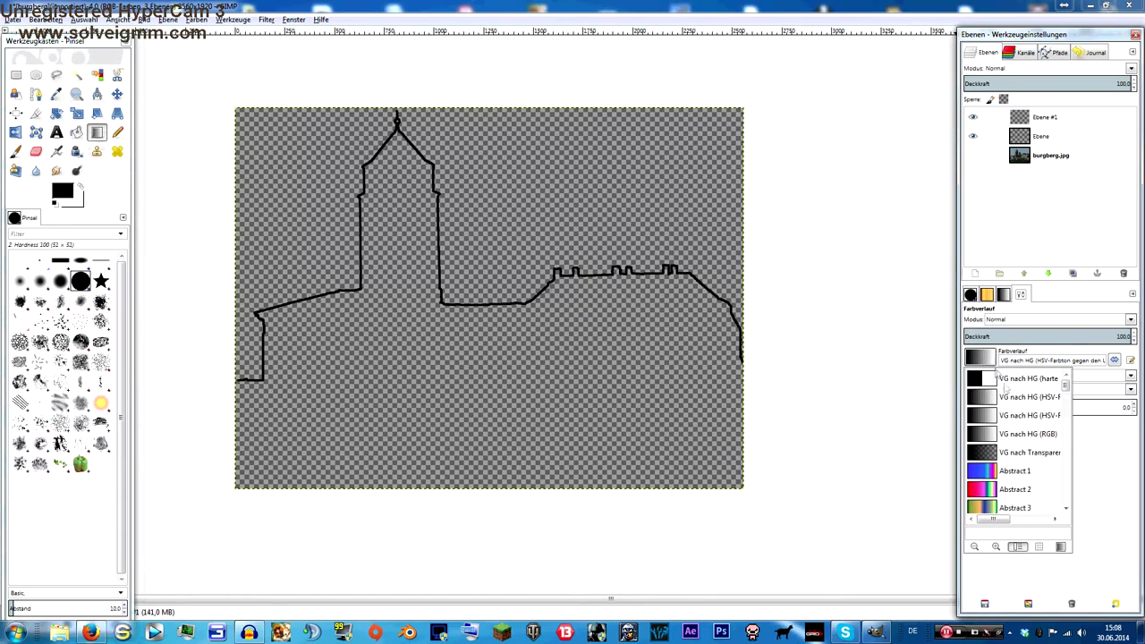
left_click(1012, 404)
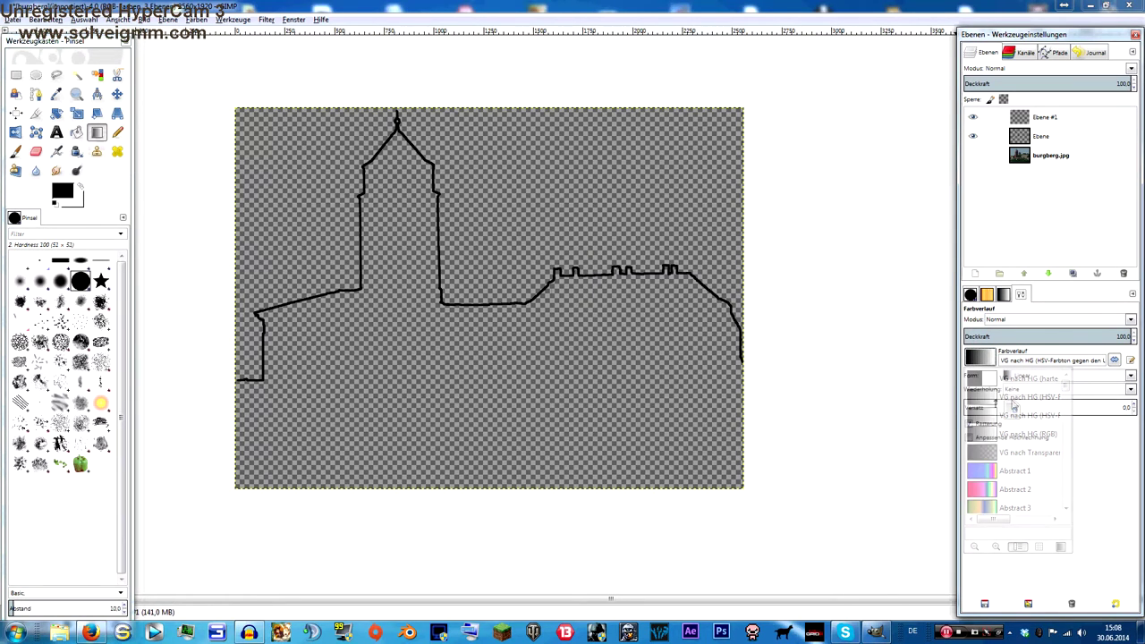
left_click(973, 357)
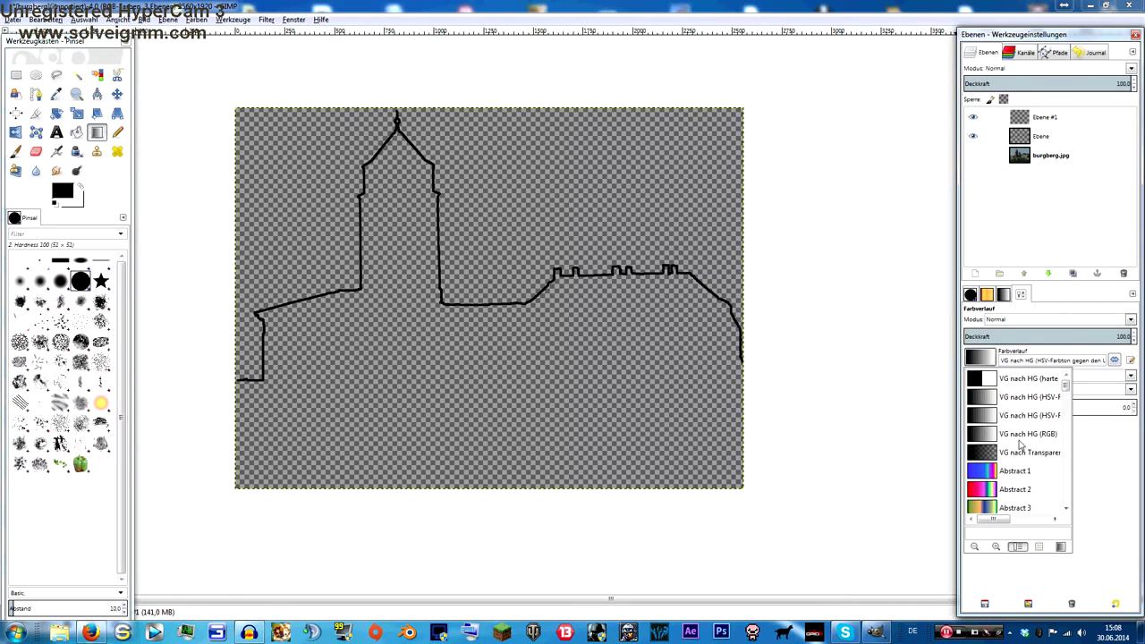
left_click(1024, 415)
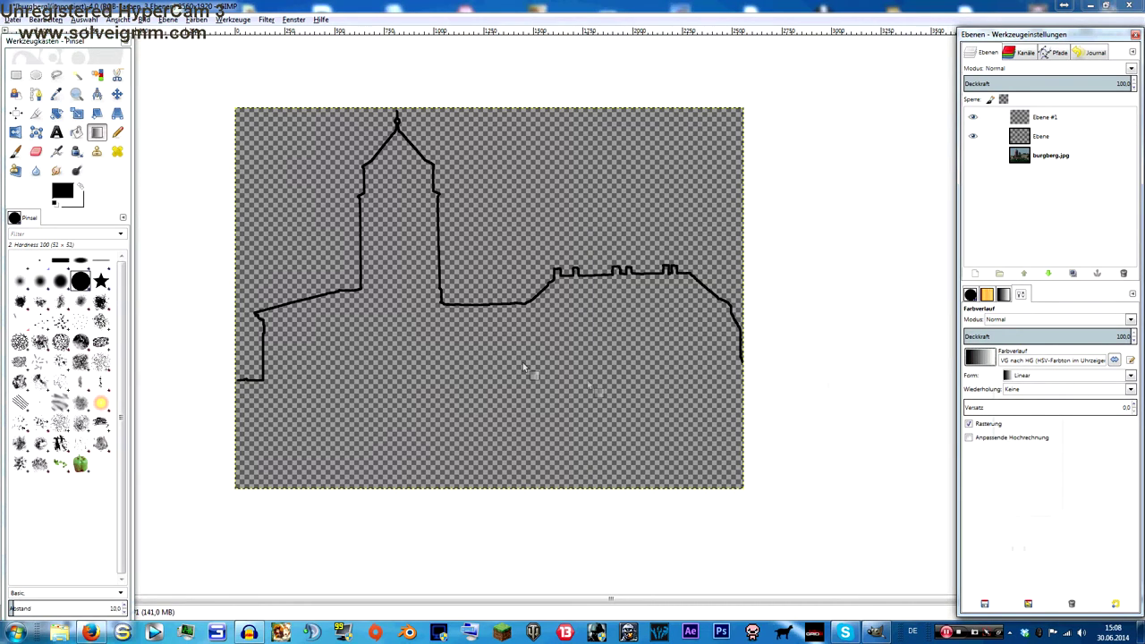
left_click_drag(487, 493, 578, 101)
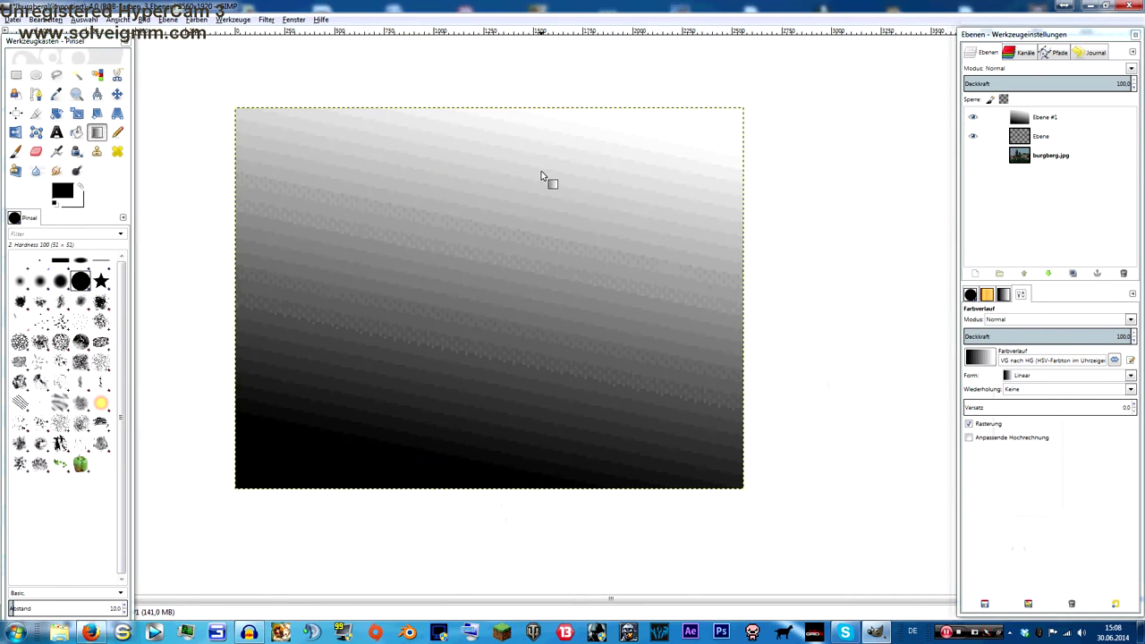
key("ctrl+z")
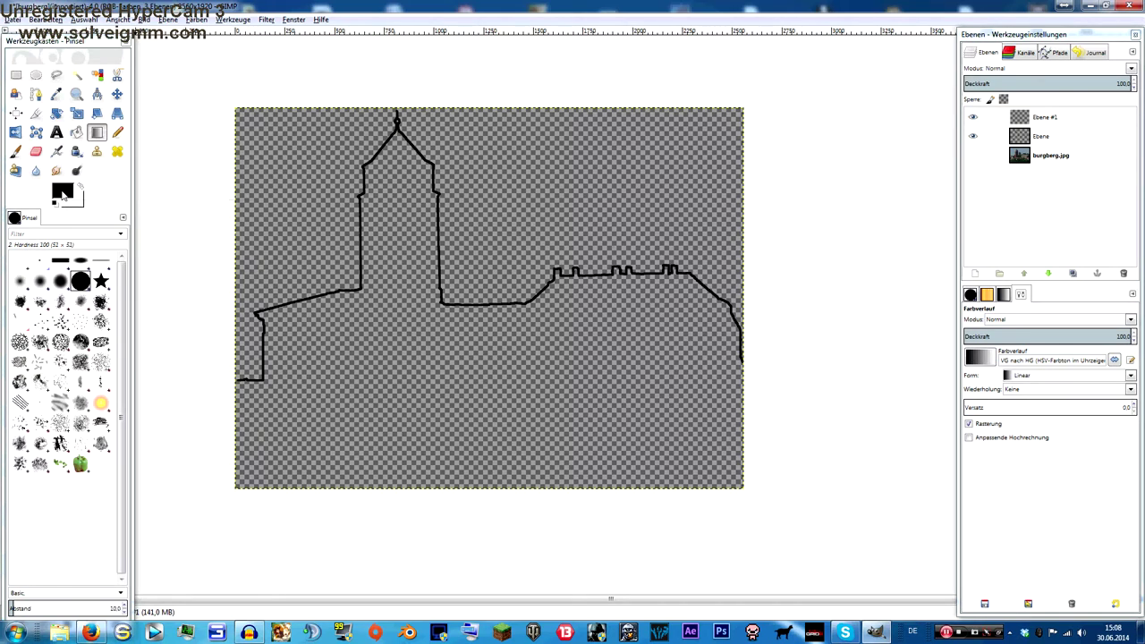
Step: Set the foreground colour to light green 87ff7a
left_click(984, 361)
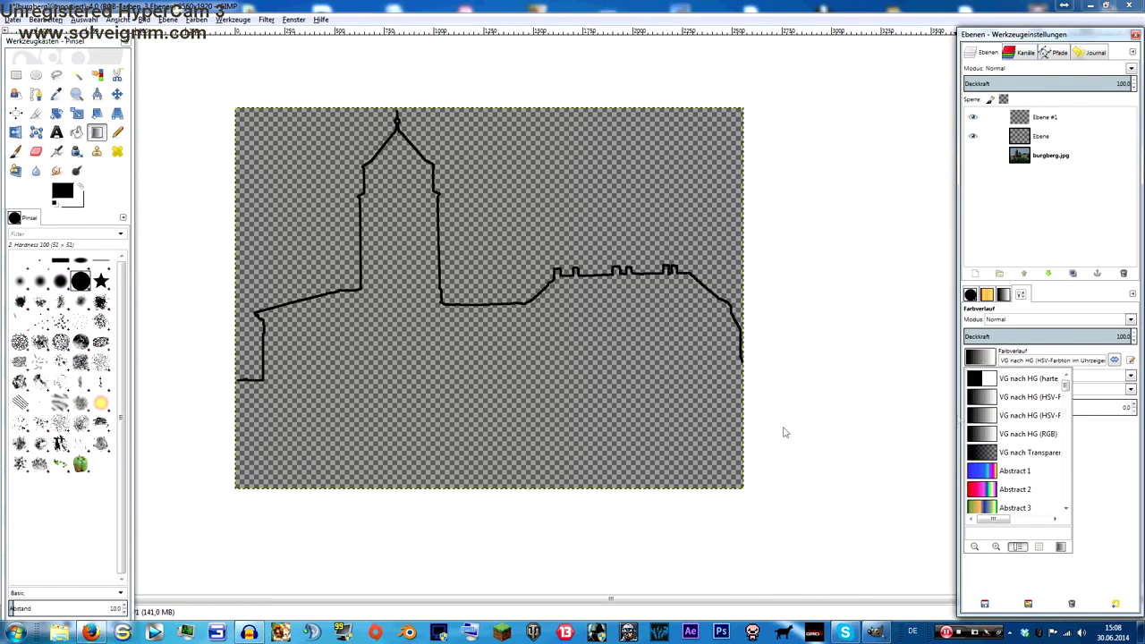
left_click(64, 191)
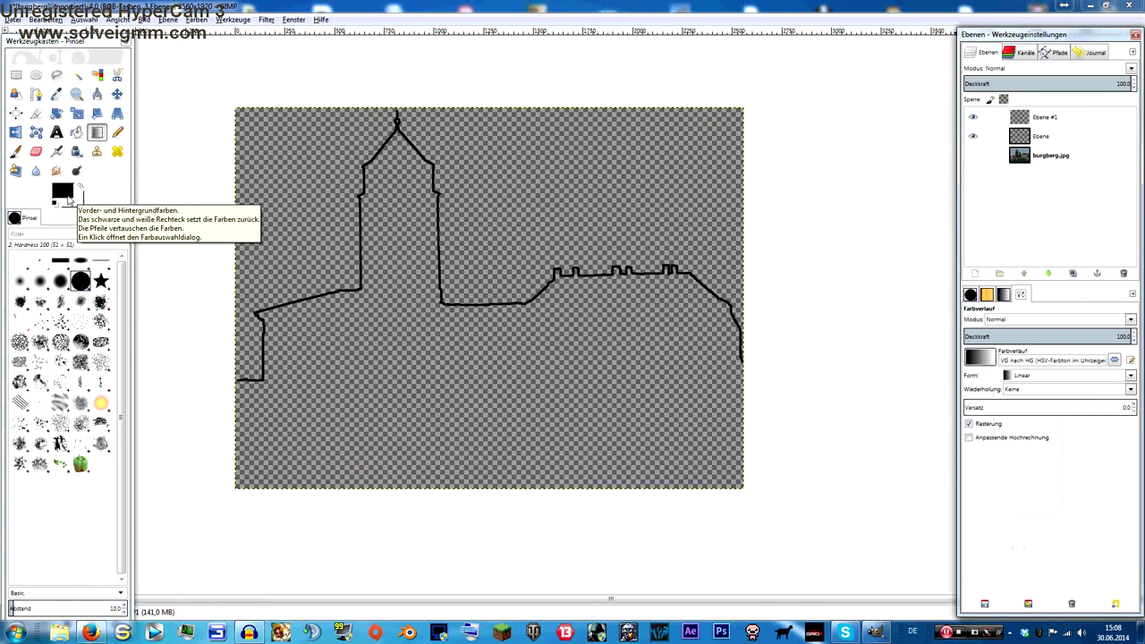
left_click(636, 194)
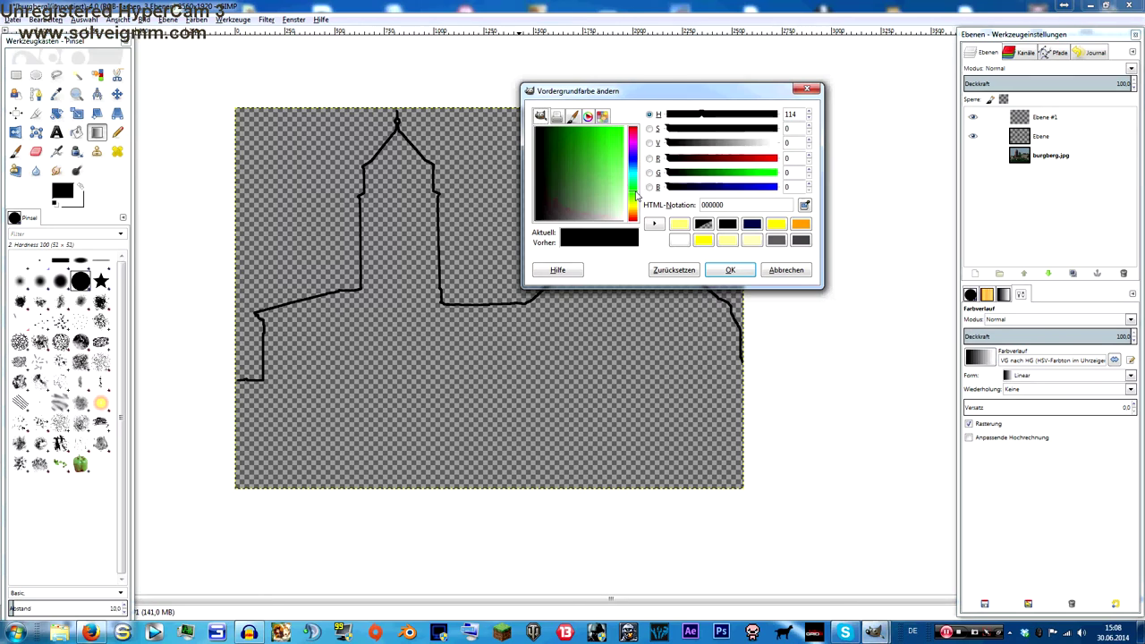
left_click(775, 142)
left_click(724, 128)
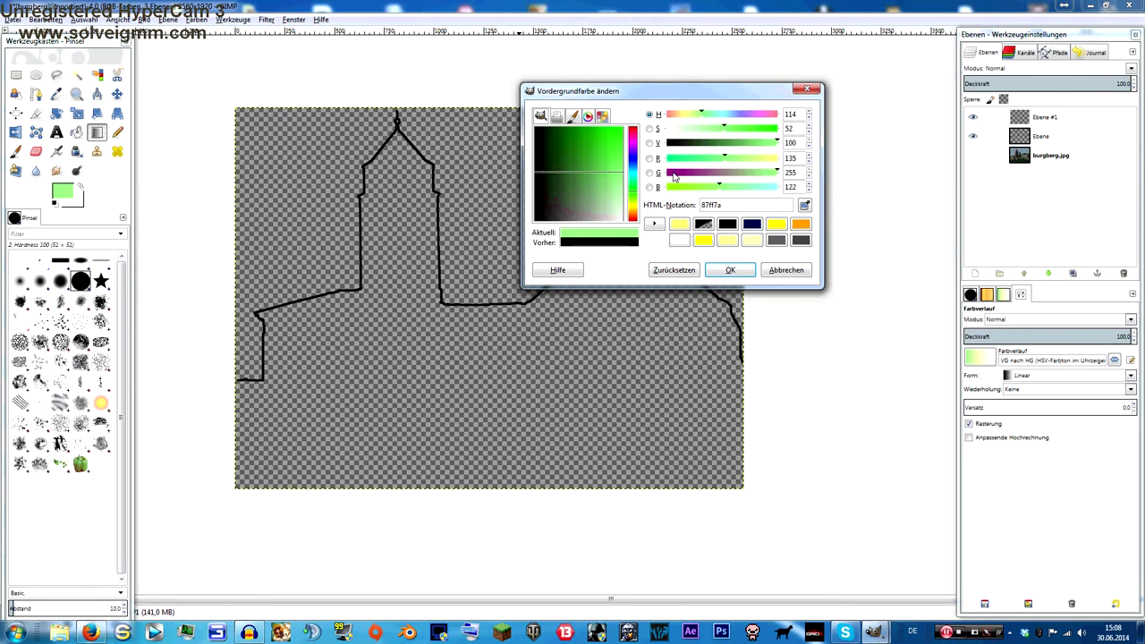
left_click(731, 272)
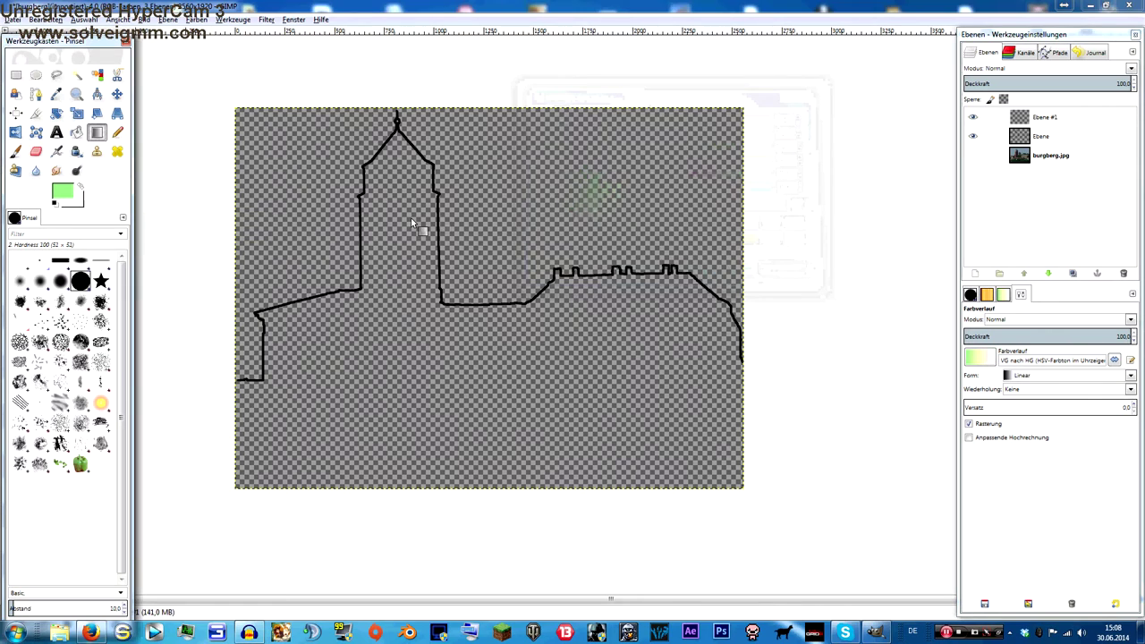
Step: Fill Ebene #1 with a VG nach HG (RGB) gradient, light green bottom to white top
left_click_drag(479, 532, 498, 89)
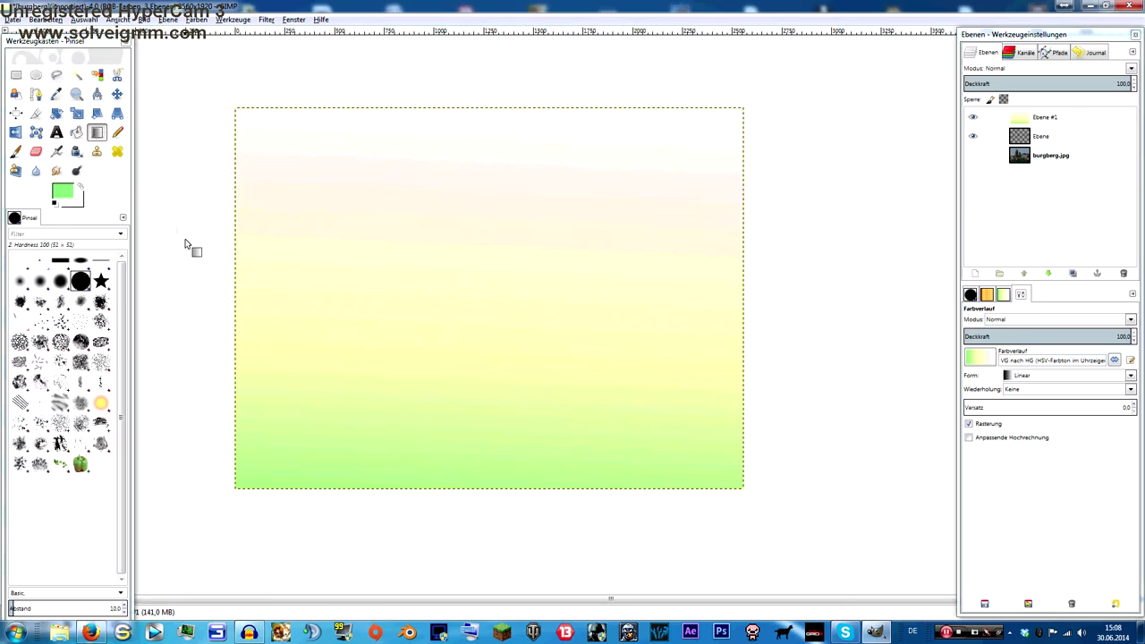
key("ctrl+z")
left_click_drag(433, 45, 495, 510)
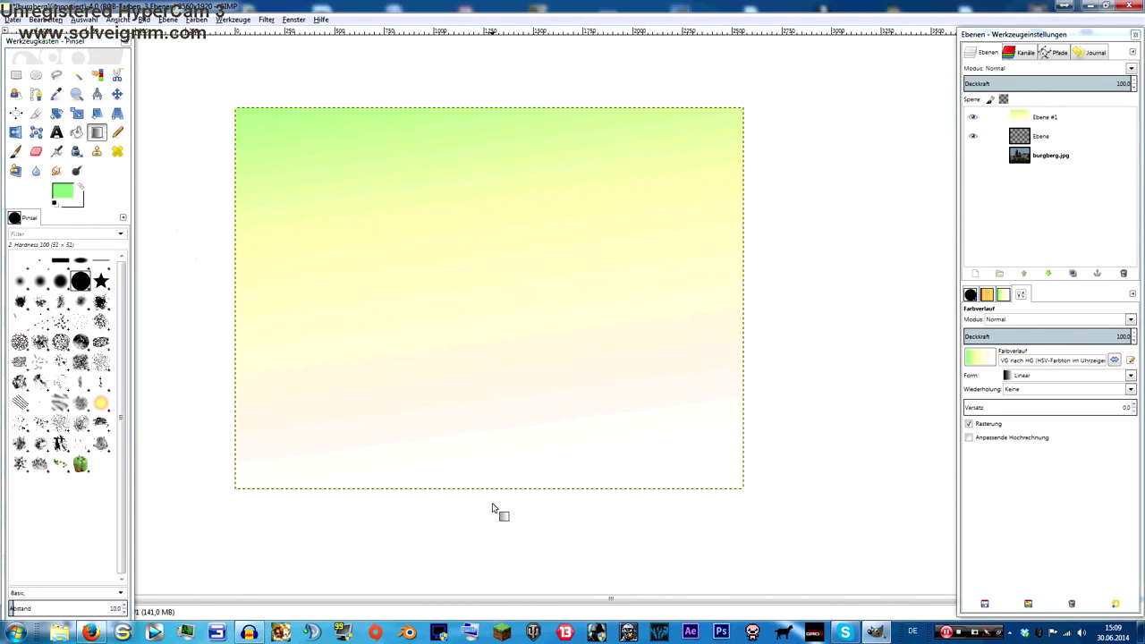
left_click(984, 357)
left_click(992, 433)
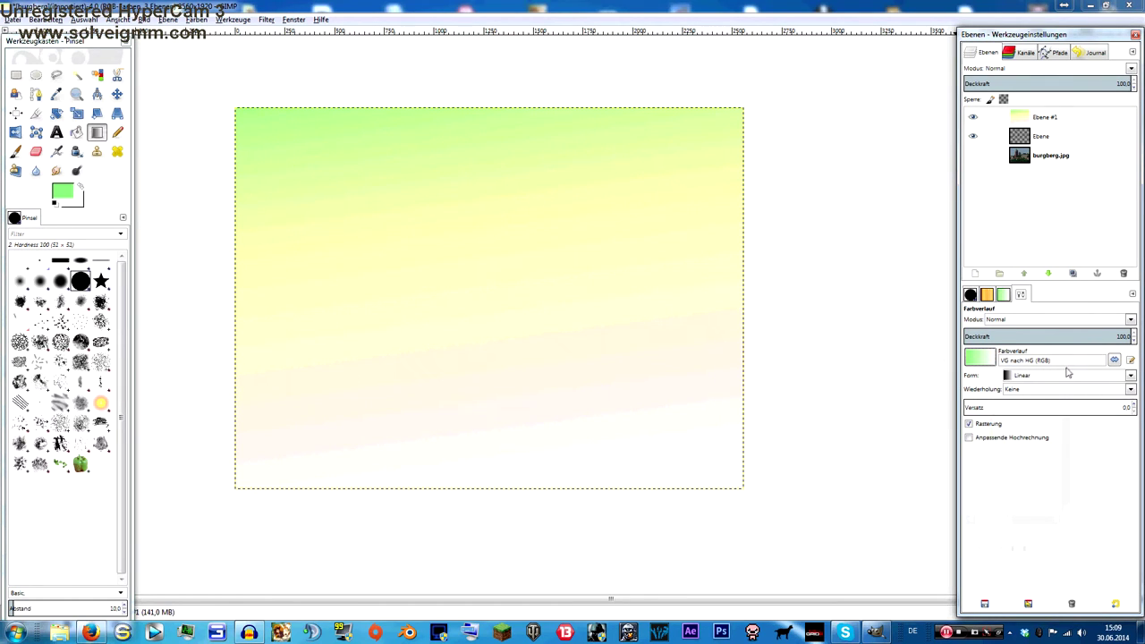
key("Delete")
mouse_move(386, 548)
left_mouse_down()
mouse_move(517, 54)
mouse_move(525, 69)
left_mouse_up()
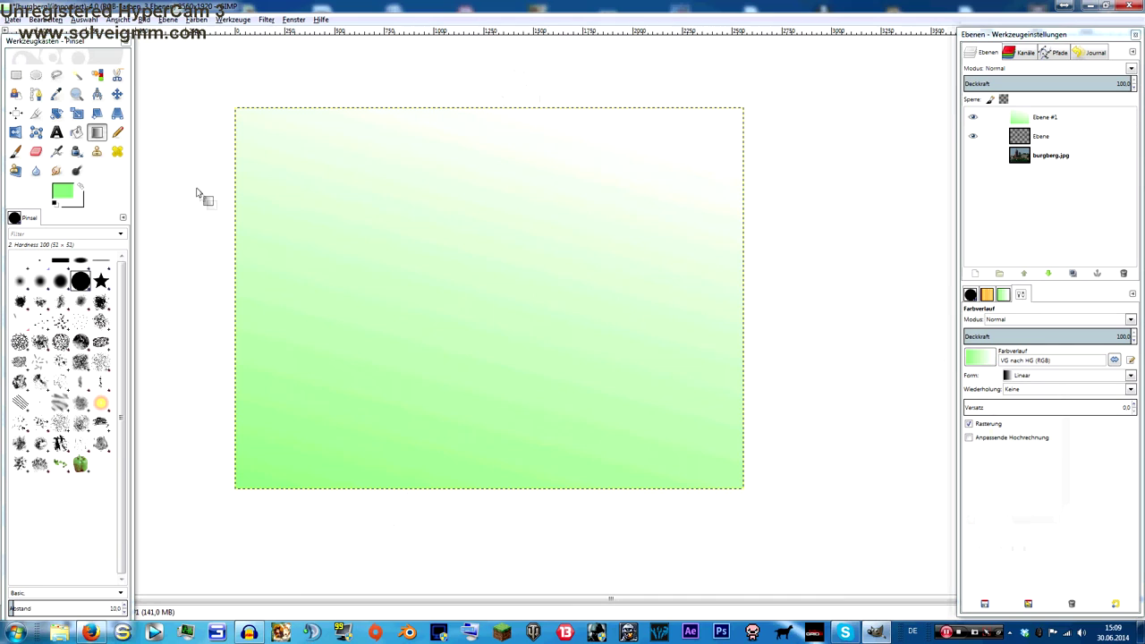
left_click(1060, 161)
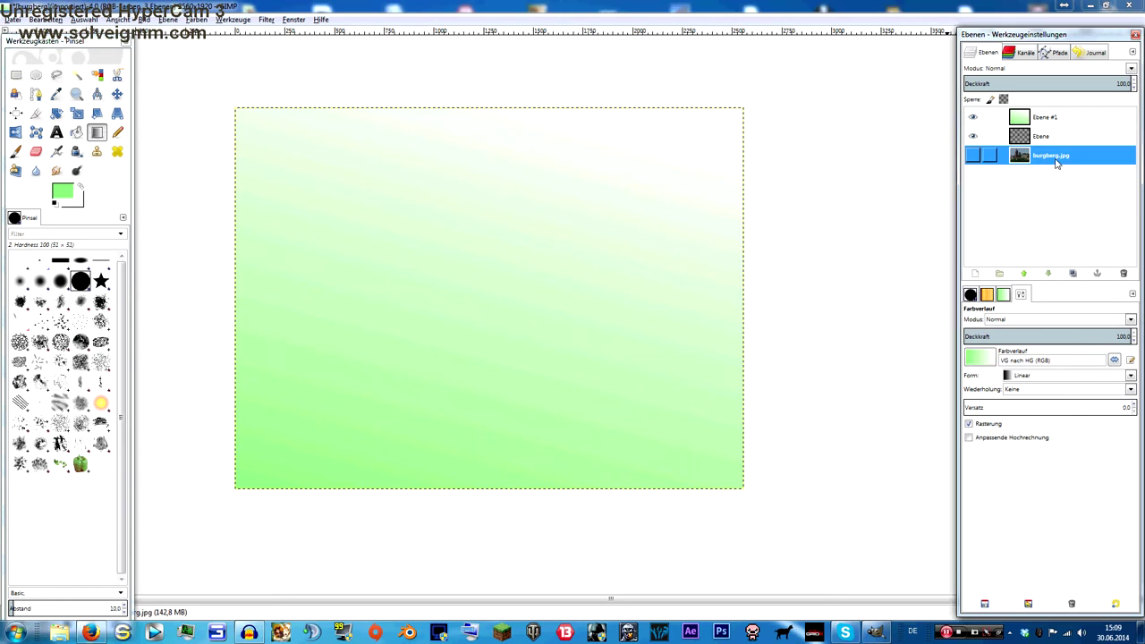
Step: Delete the burgberg.jpg layer and raise the Ebene outline layer above Ebene #1
right_click(1054, 162)
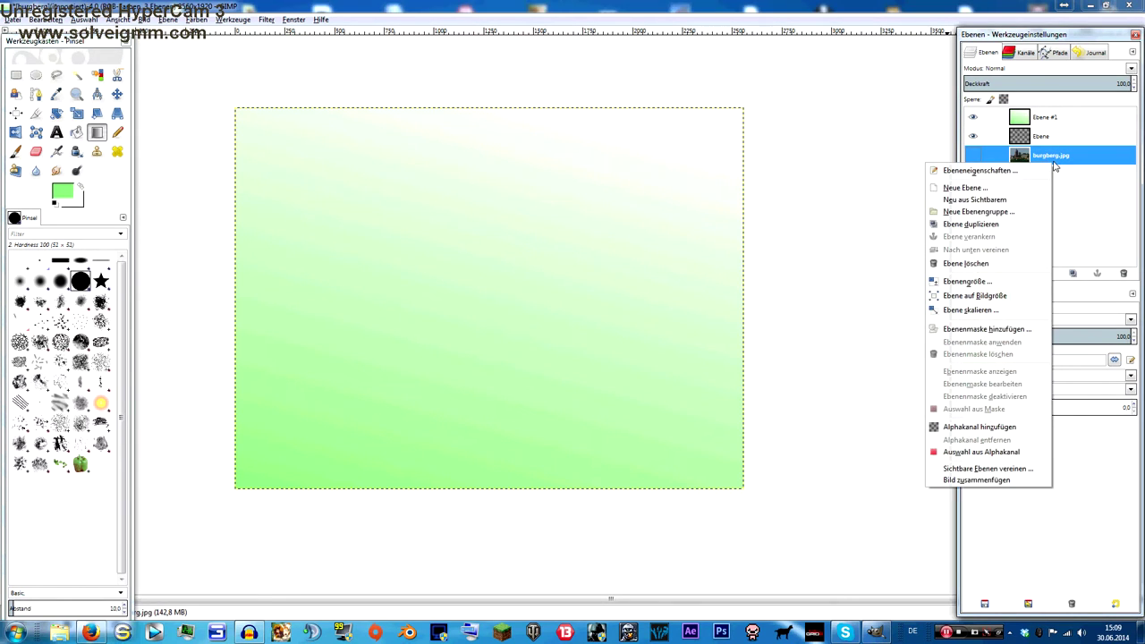
left_click(987, 264)
left_click_drag(1064, 136, 1067, 113)
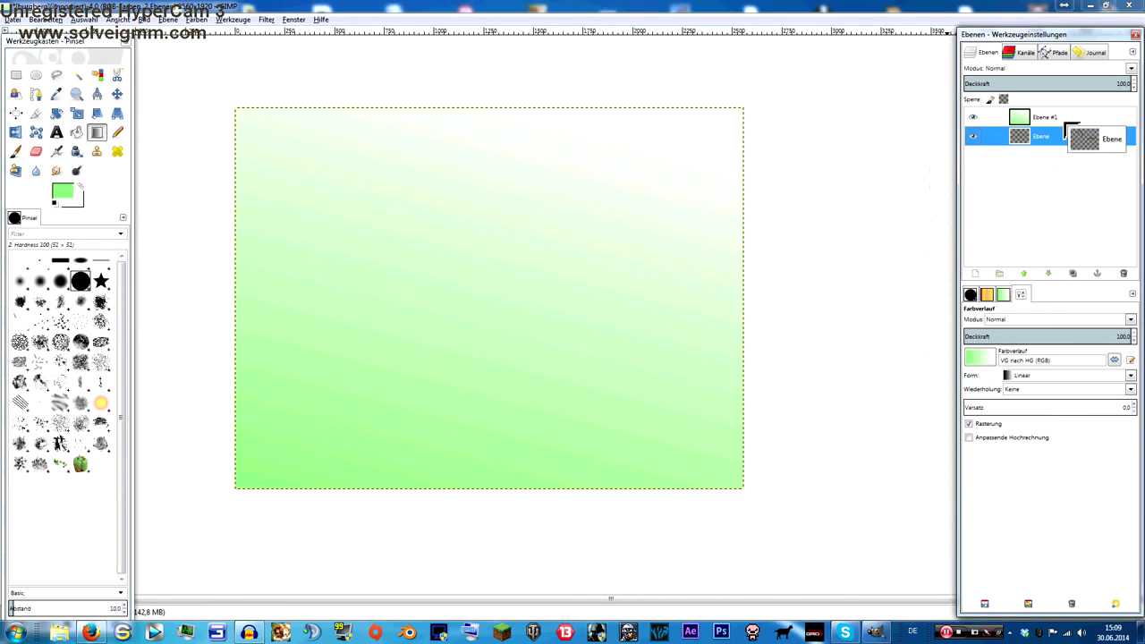
left_click_drag(1068, 112, 1080, 134)
right_click(1080, 134)
left_click(1029, 272)
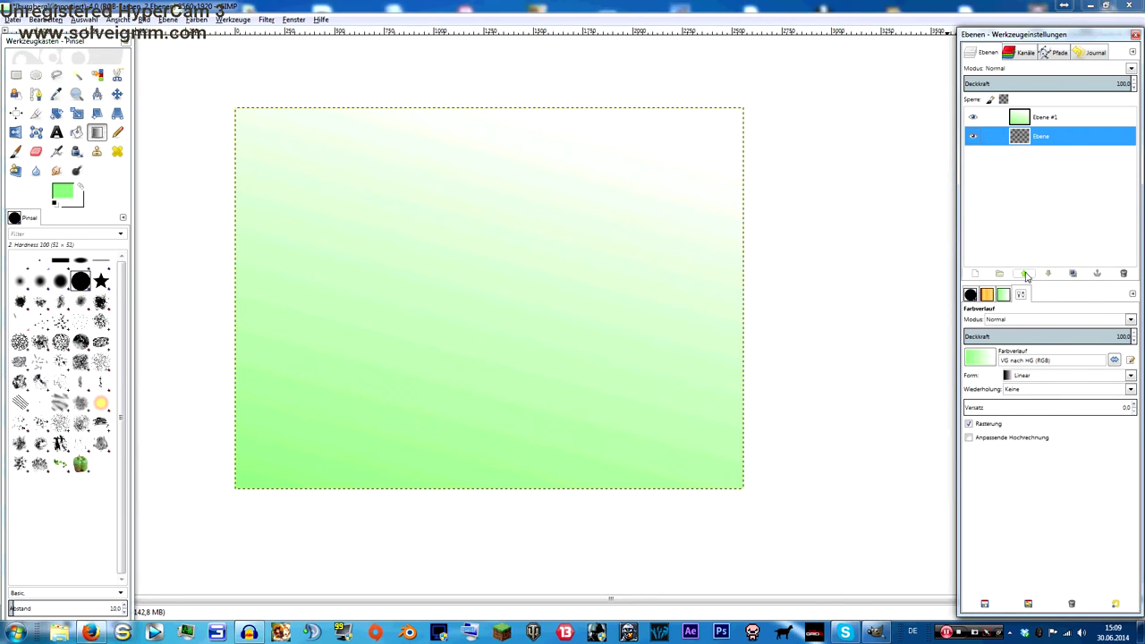
left_click(1026, 274)
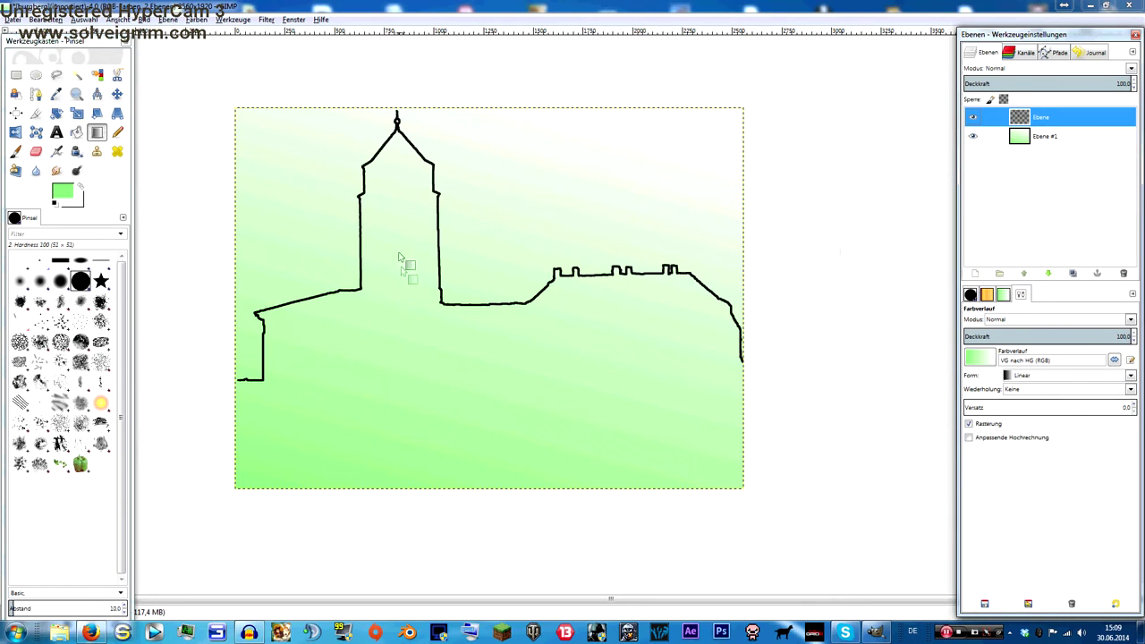
scroll(399, 257, "up", 1)
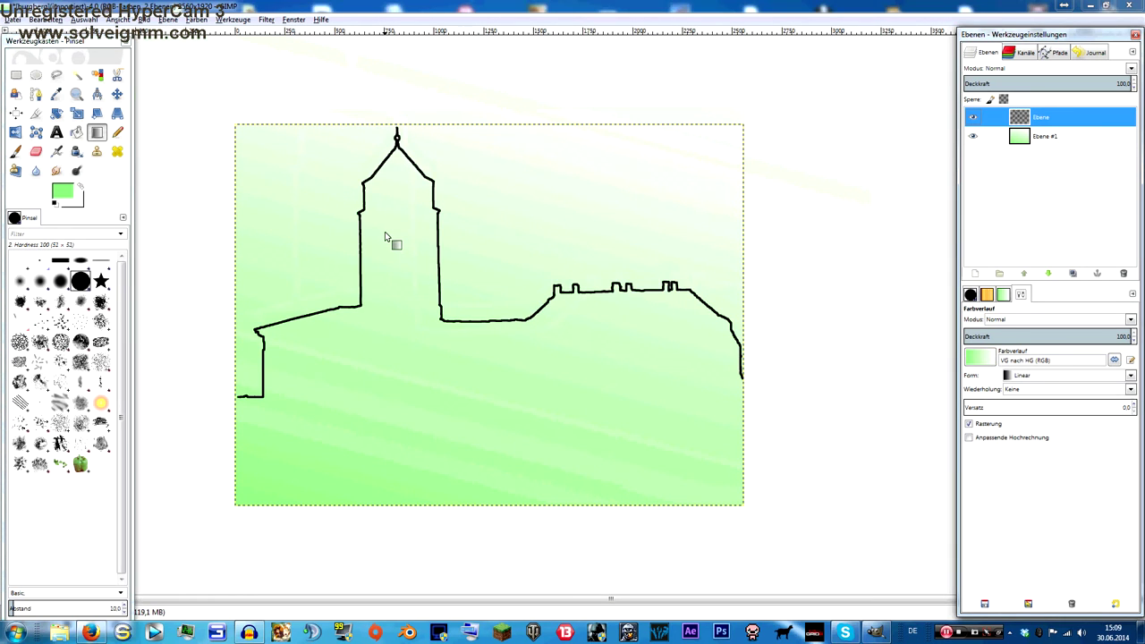